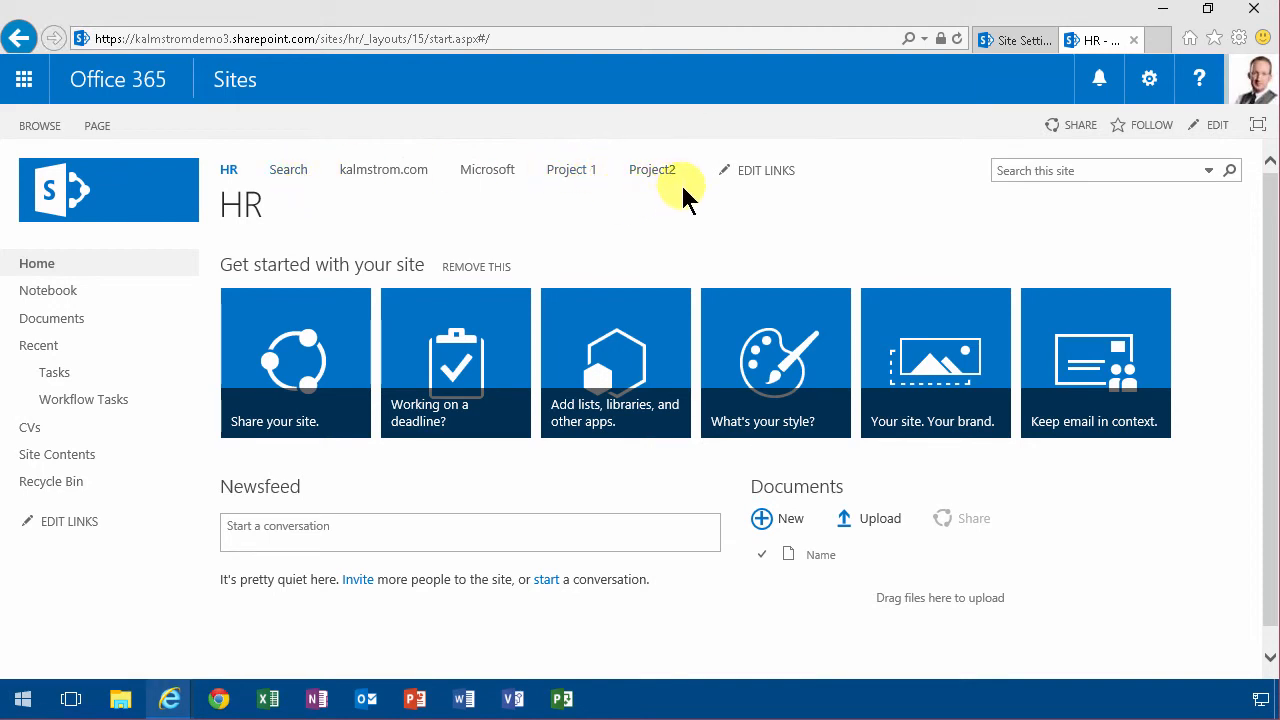
Start editing the site's top navigation and add a link with the display text Links.
left_click(763, 177)
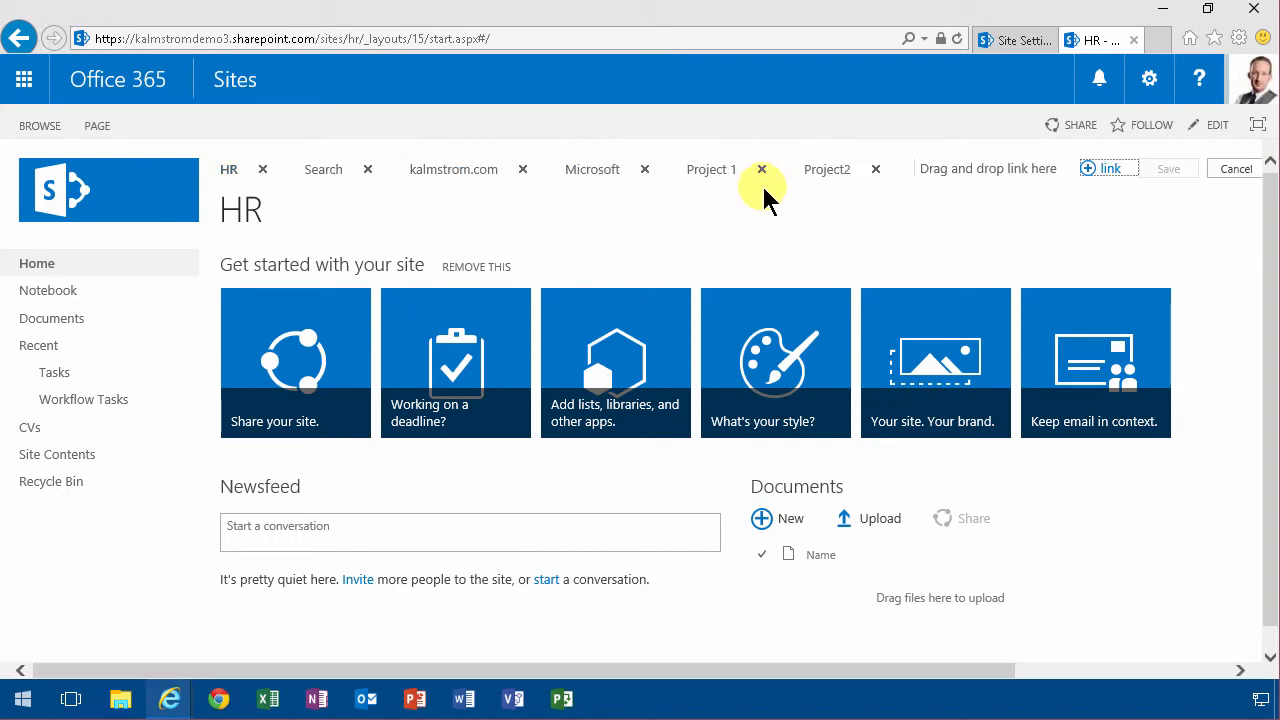
left_click(1105, 170)
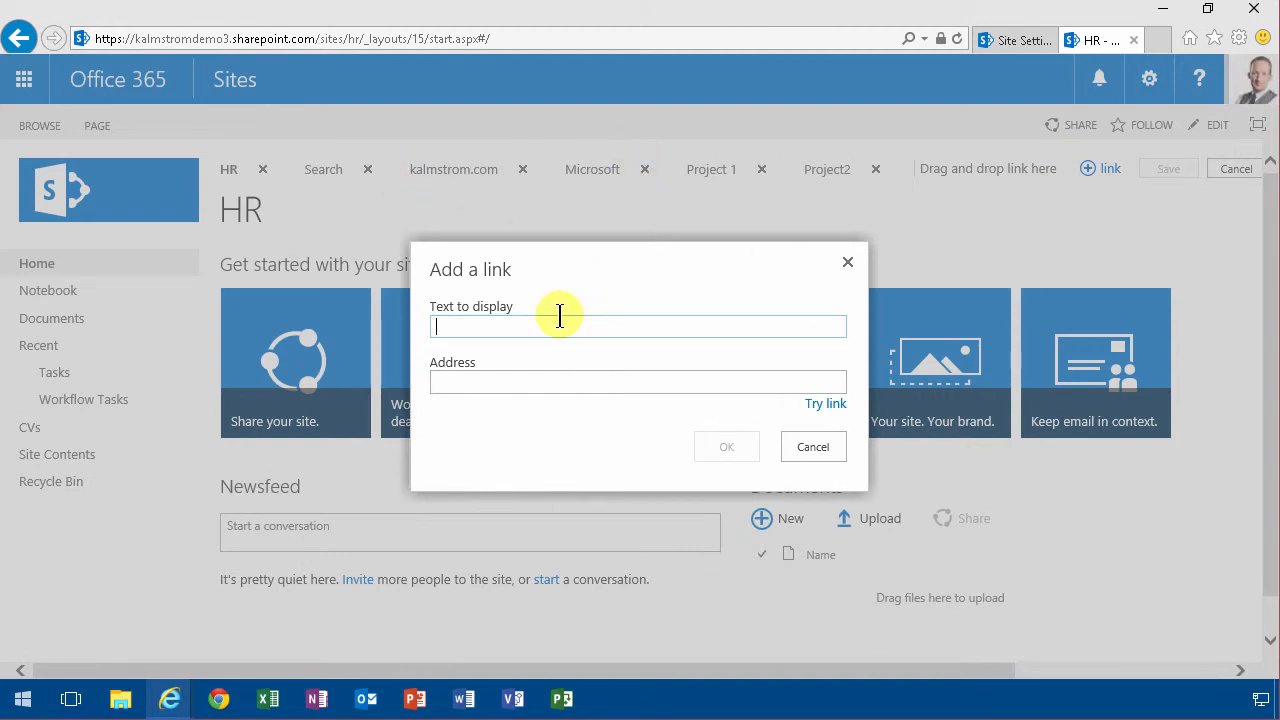
type("External")
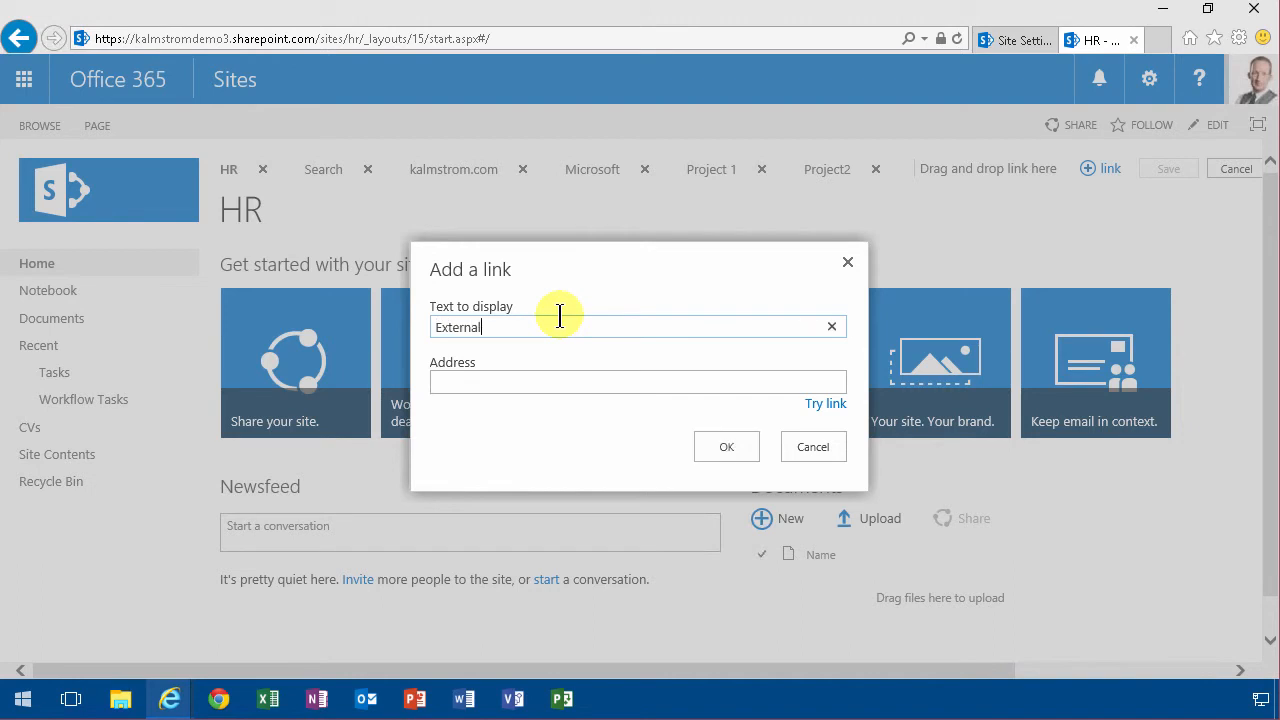
double_click(560, 316)
type("Links")
left_click(503, 381)
left_click(726, 447)
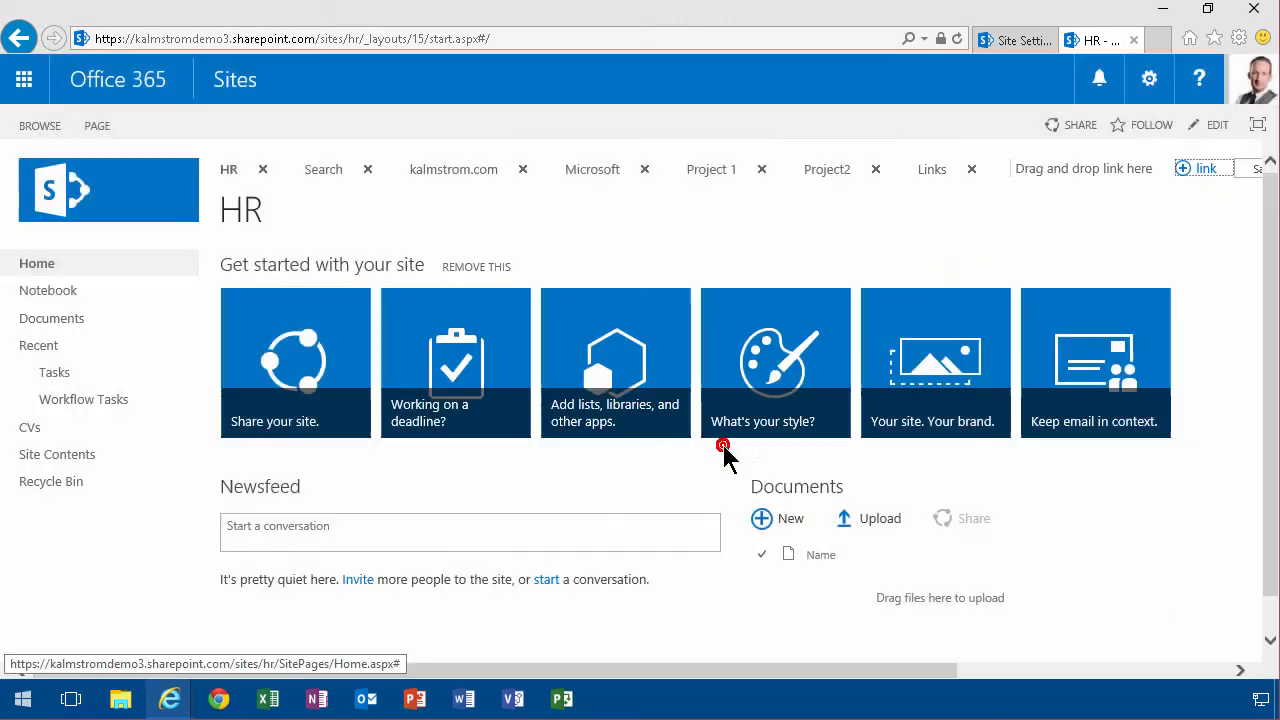
Add another top navigation link with the display text Projects.
left_click(1200, 169)
type("Projects")
left_click(551, 381)
left_click(726, 447)
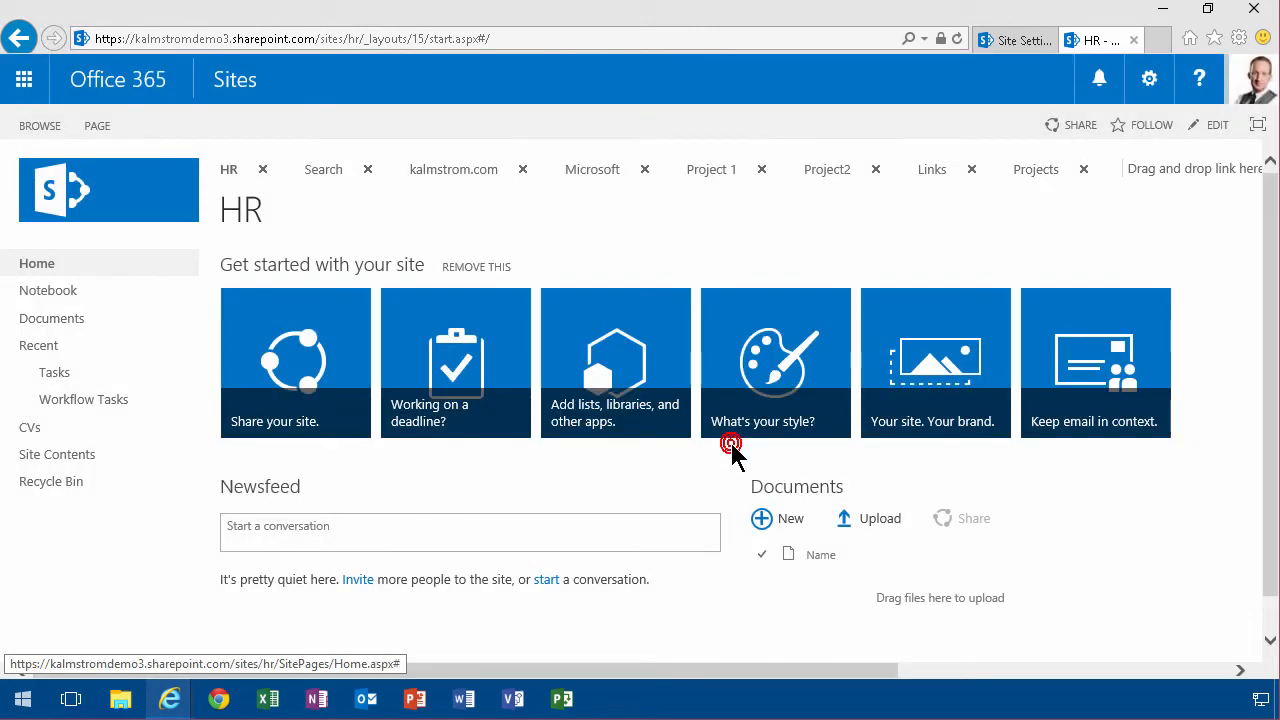
Move the kalmstrom.com link between Project 1 and Project2 in the top navigation and save the link changes.
left_click_drag(455, 172, 935, 179)
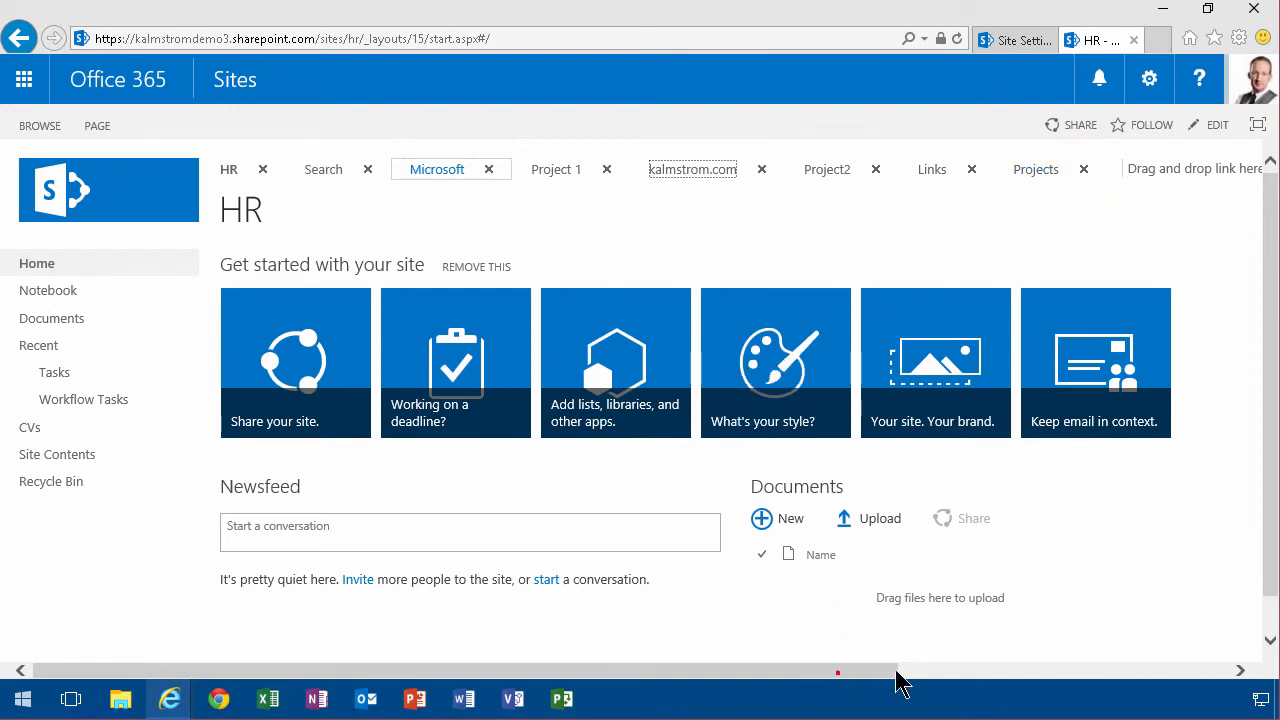
left_click_drag(856, 675, 1186, 677)
left_click(890, 168)
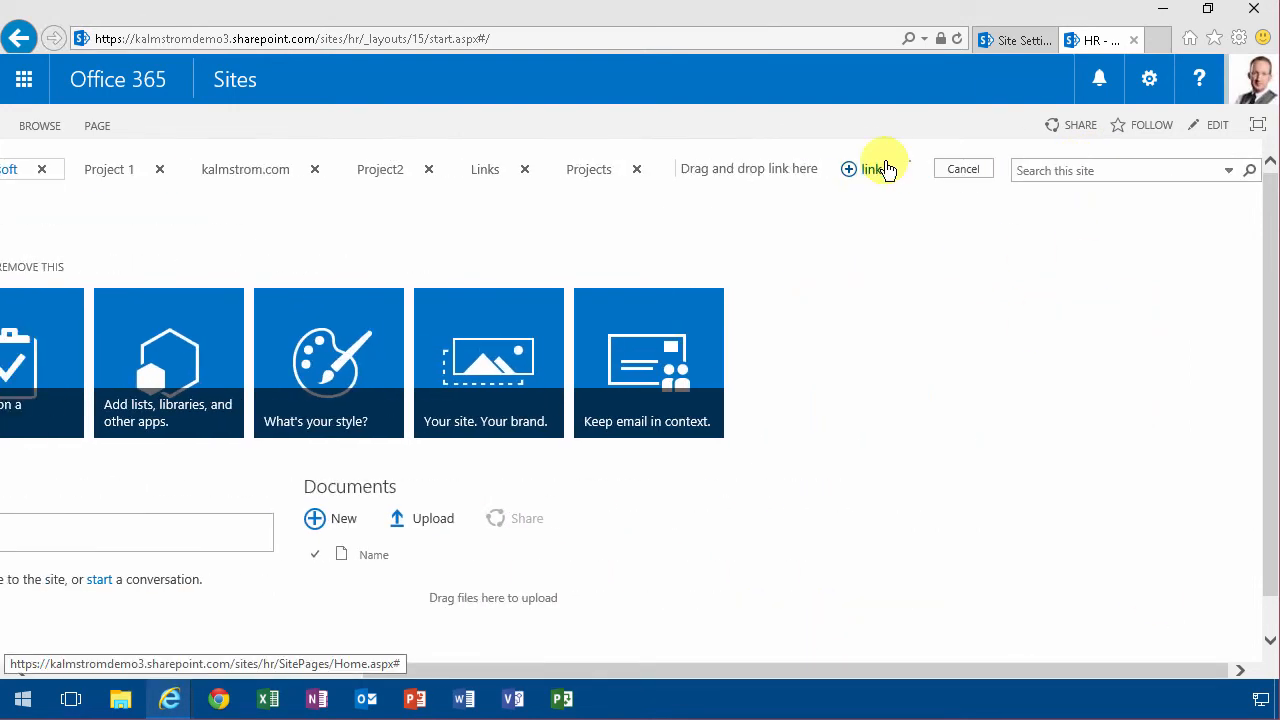
left_click(900, 172)
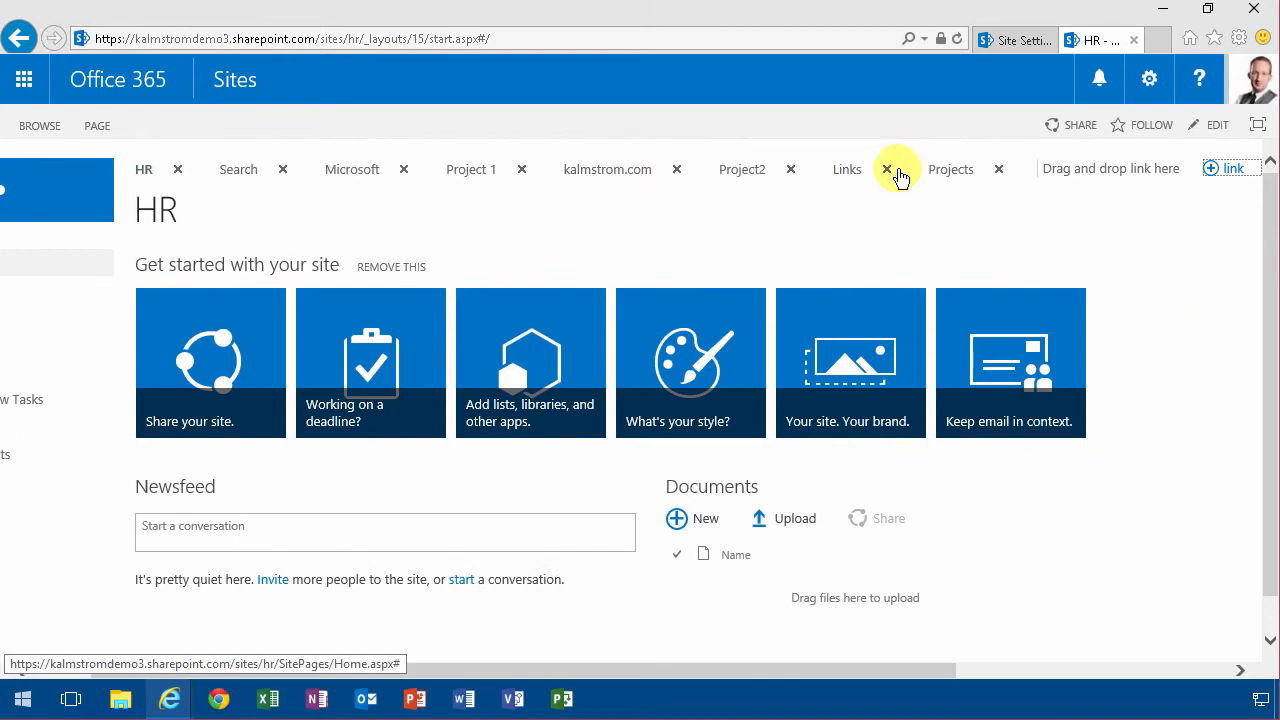
mouse_move(851, 172)
left_mouse_down()
mouse_move(360, 170)
mouse_move(569, 171)
mouse_move(551, 183)
mouse_move(900, 165)
left_mouse_up()
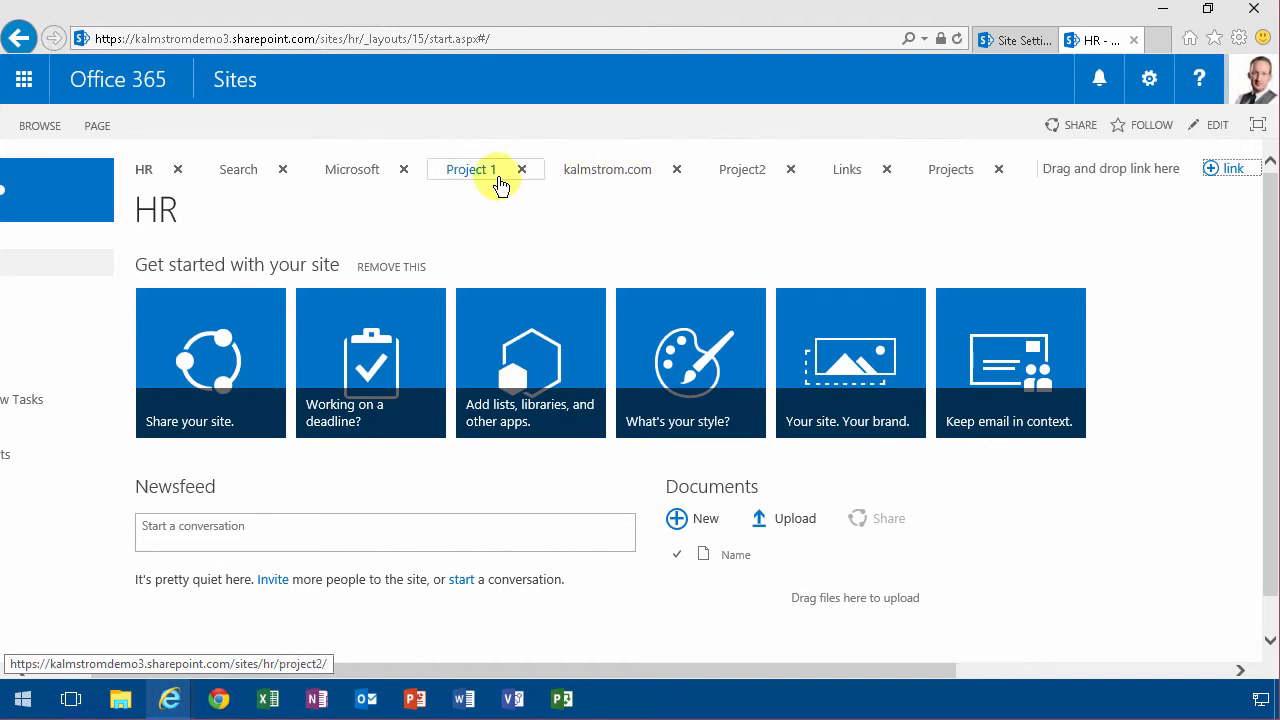
left_click_drag(943, 676, 1150, 678)
left_click(1063, 169)
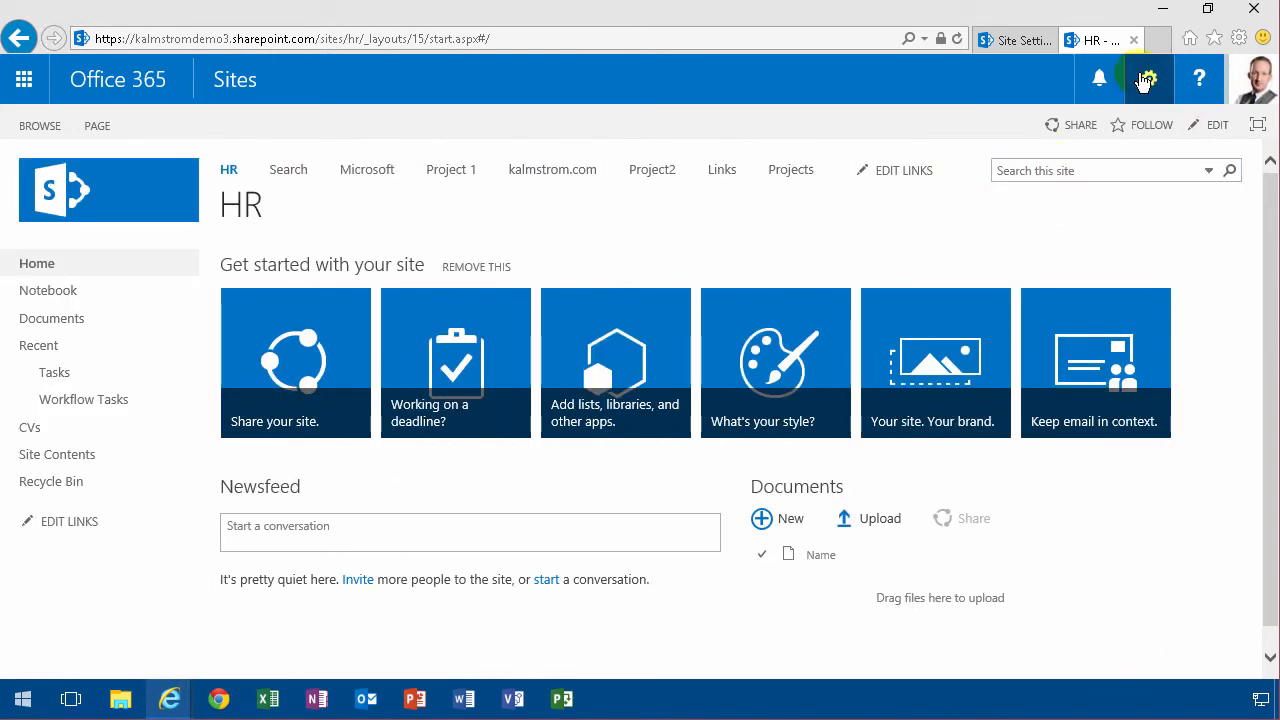
Open the Navigation settings from the HR site's settings page.
left_click(1148, 80)
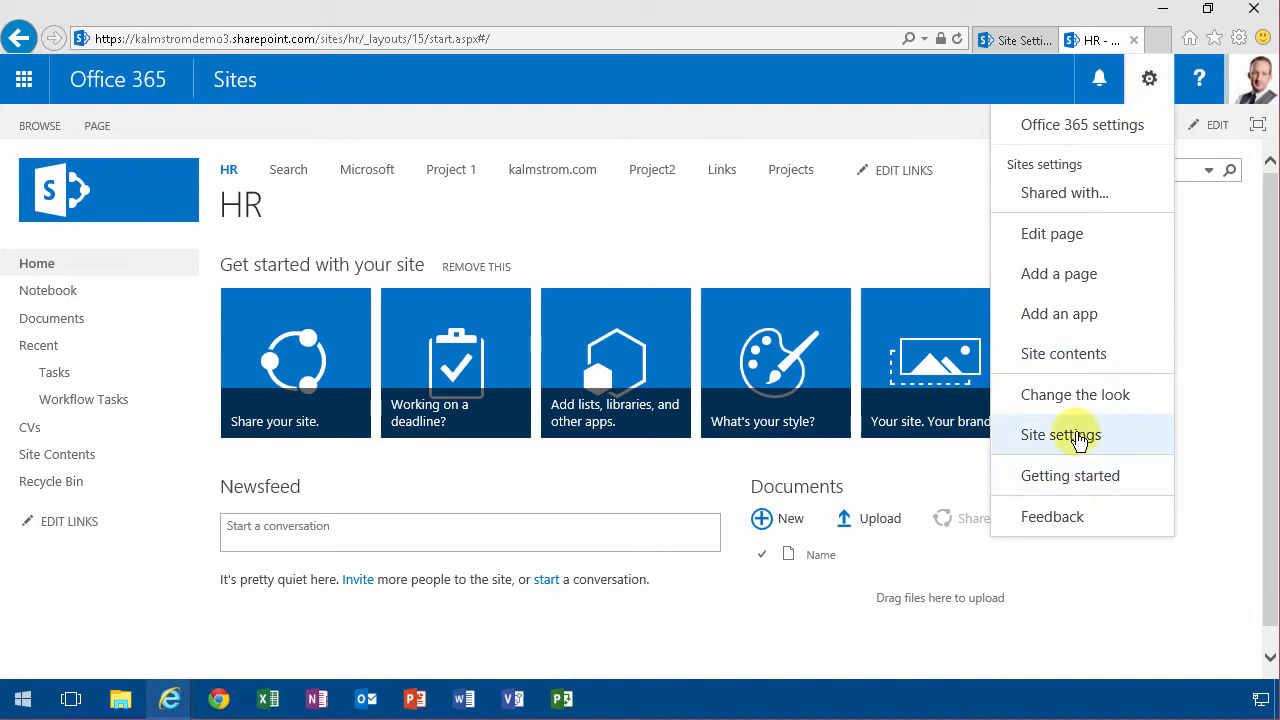
left_click(1078, 443)
left_click(583, 337)
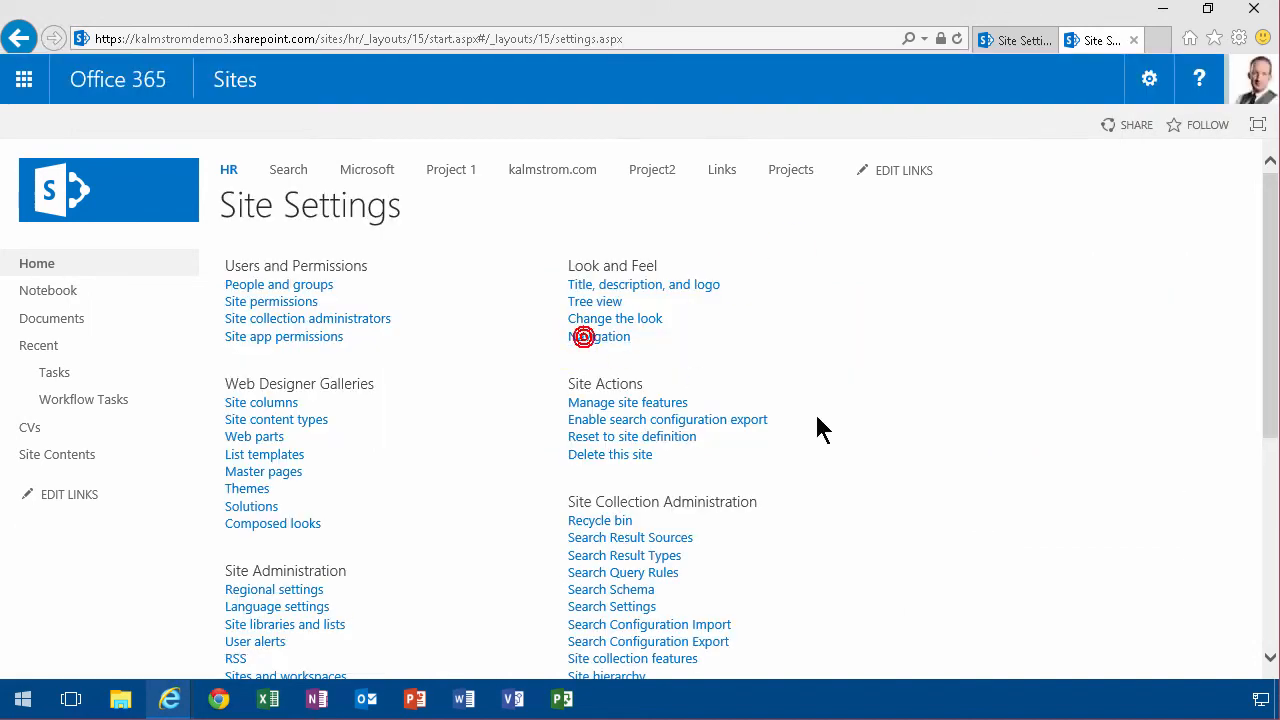
Add a heading titled Projects to the global navigation in the structural navigation editor.
scroll(795, 505, "down", 3)
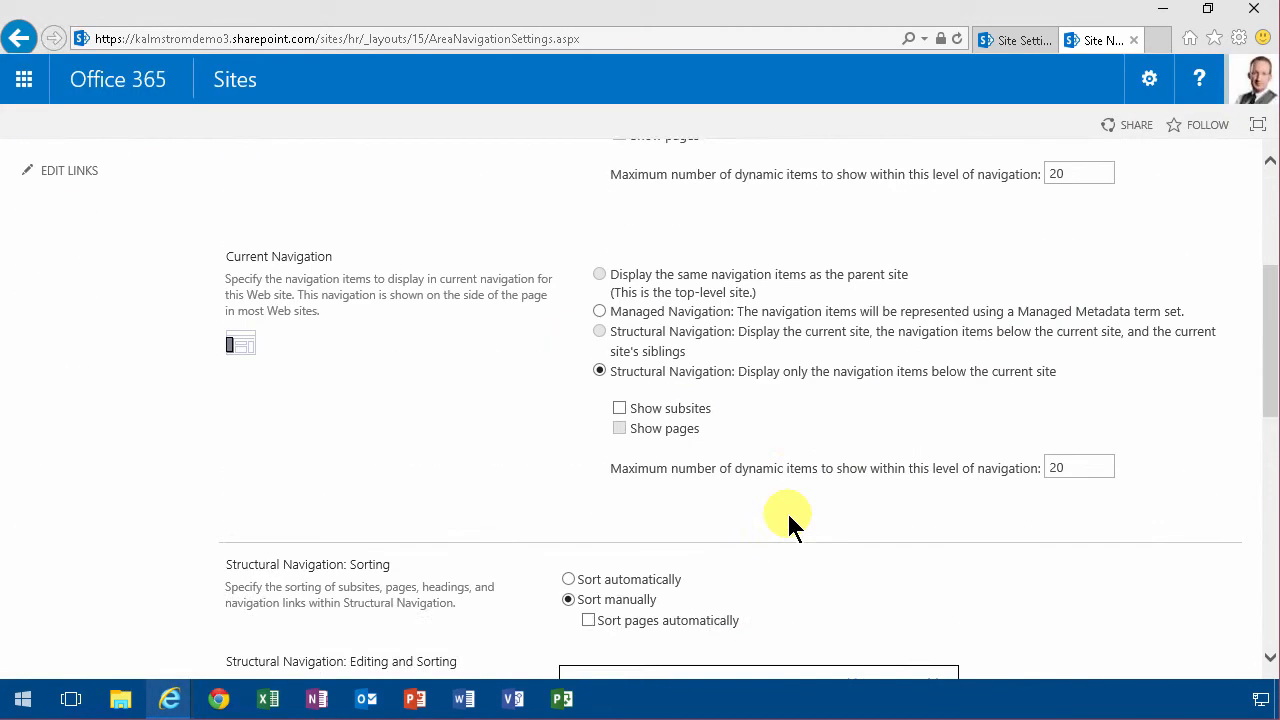
scroll(789, 525, "down", 3)
left_click(772, 370)
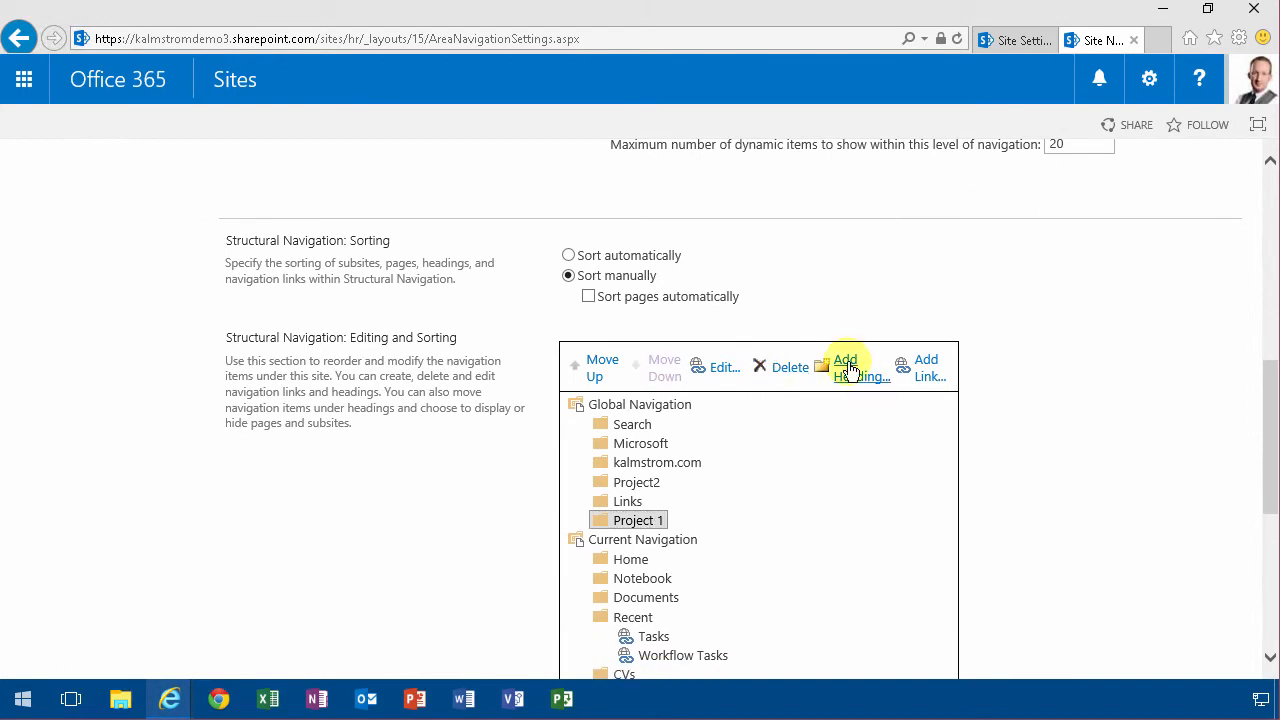
left_click(848, 370)
type("Projects")
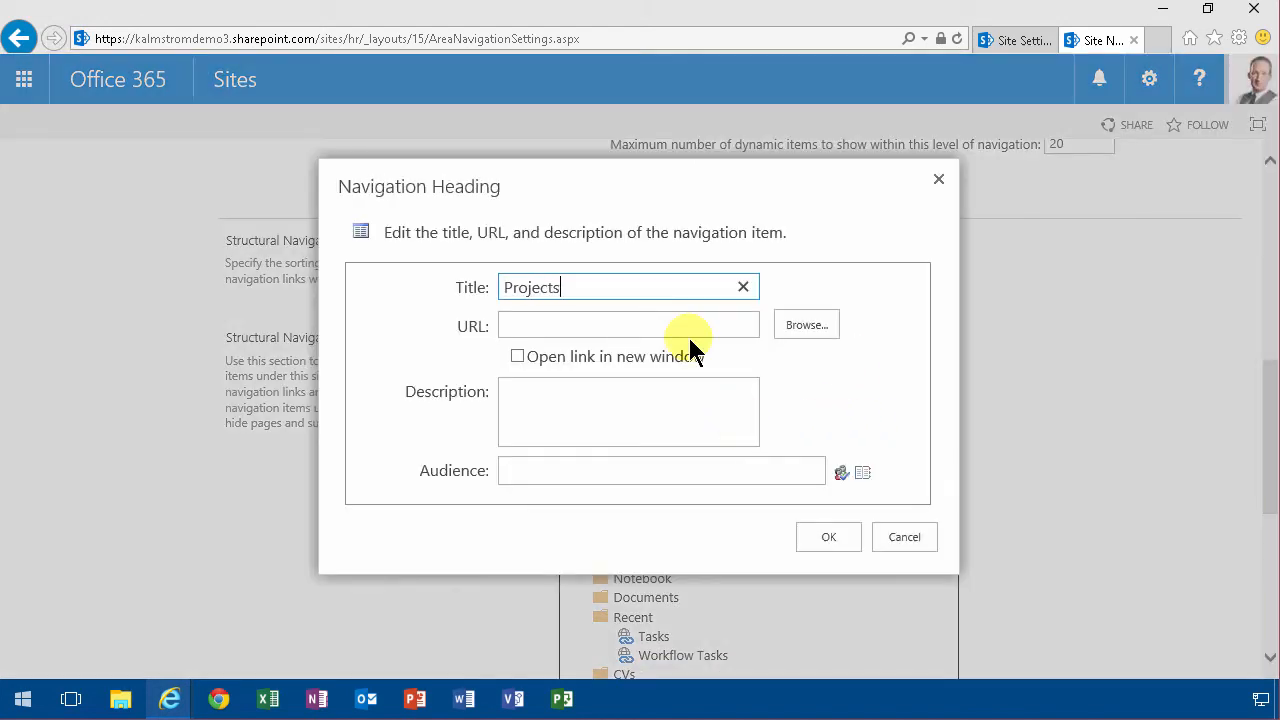
left_click(829, 537)
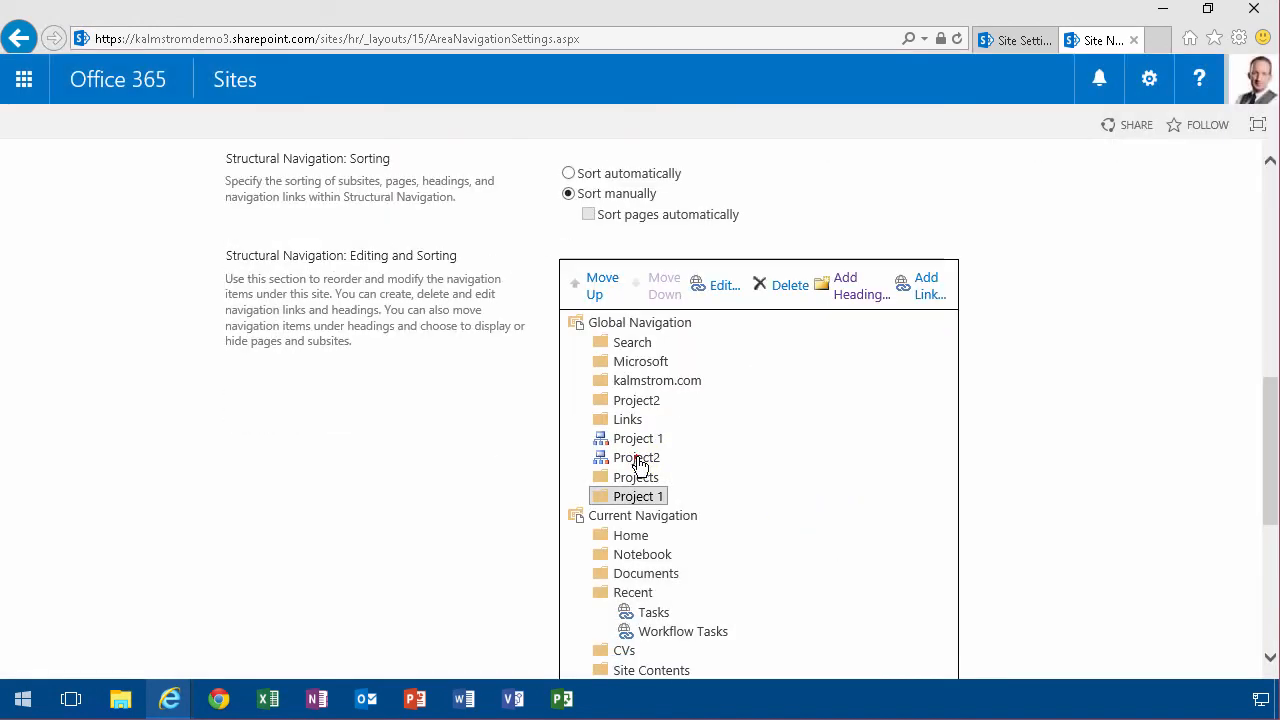
Move the Project 1 and Project2 subsites under the Projects heading in the global navigation.
left_click(645, 438)
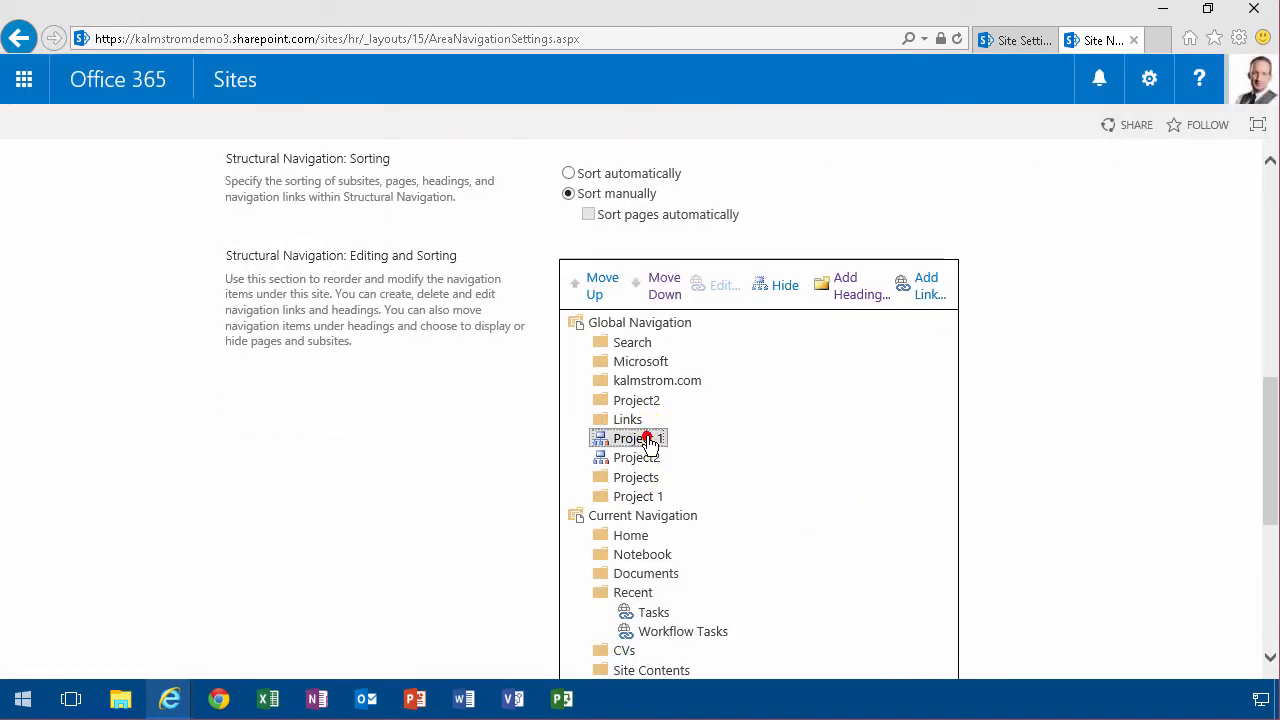
left_click(664, 287)
left_click(665, 287)
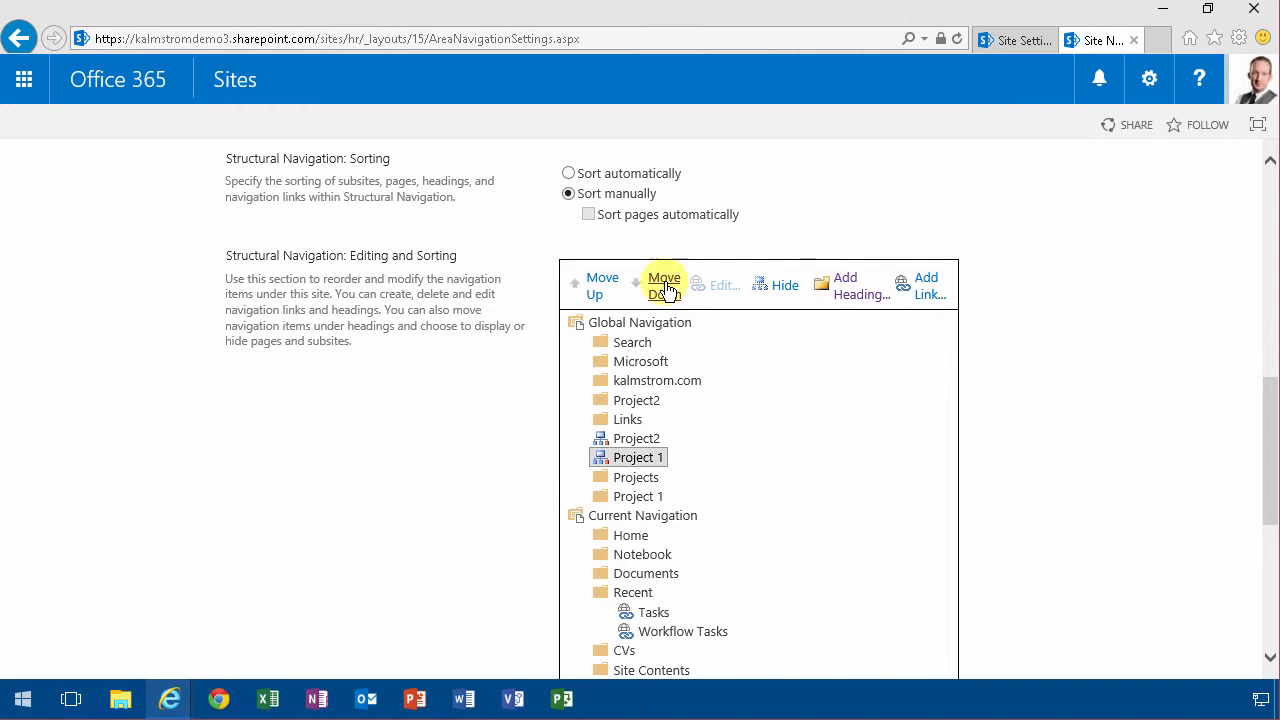
left_click(636, 438)
left_click(664, 289)
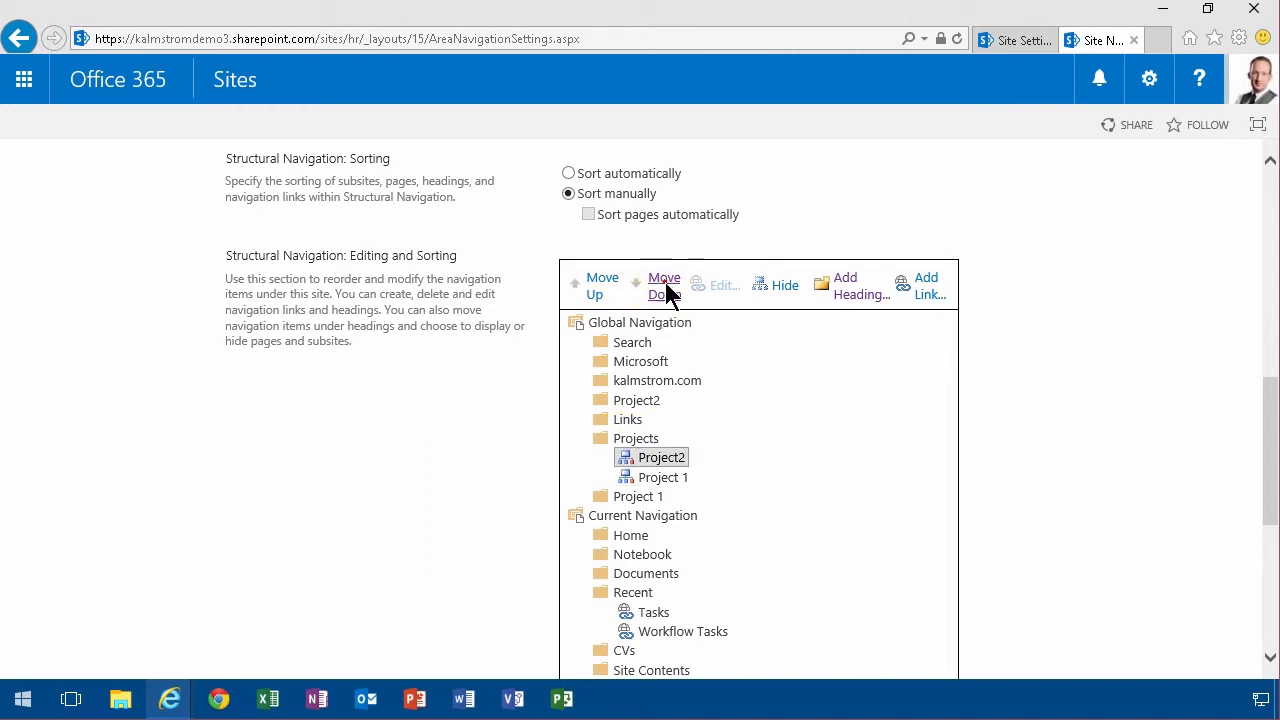
Delete the separate Project 1 and Project2 headings from the global navigation.
left_click(644, 500)
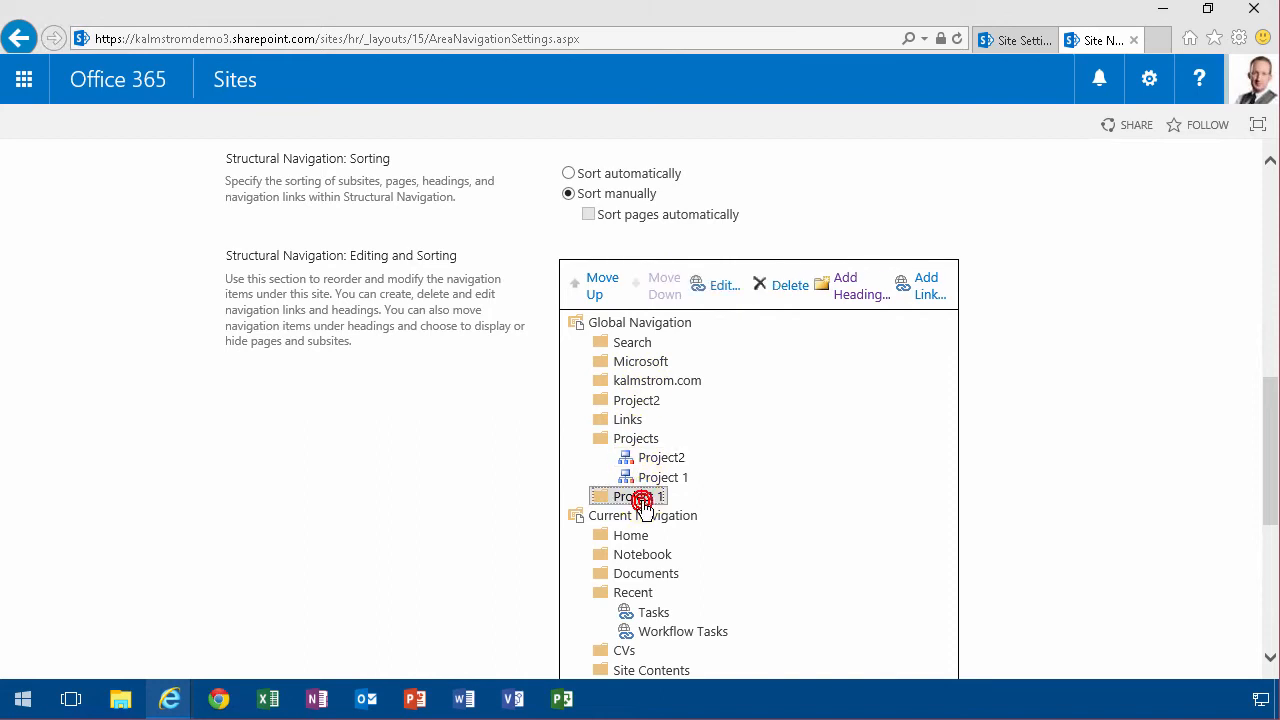
left_click(780, 286)
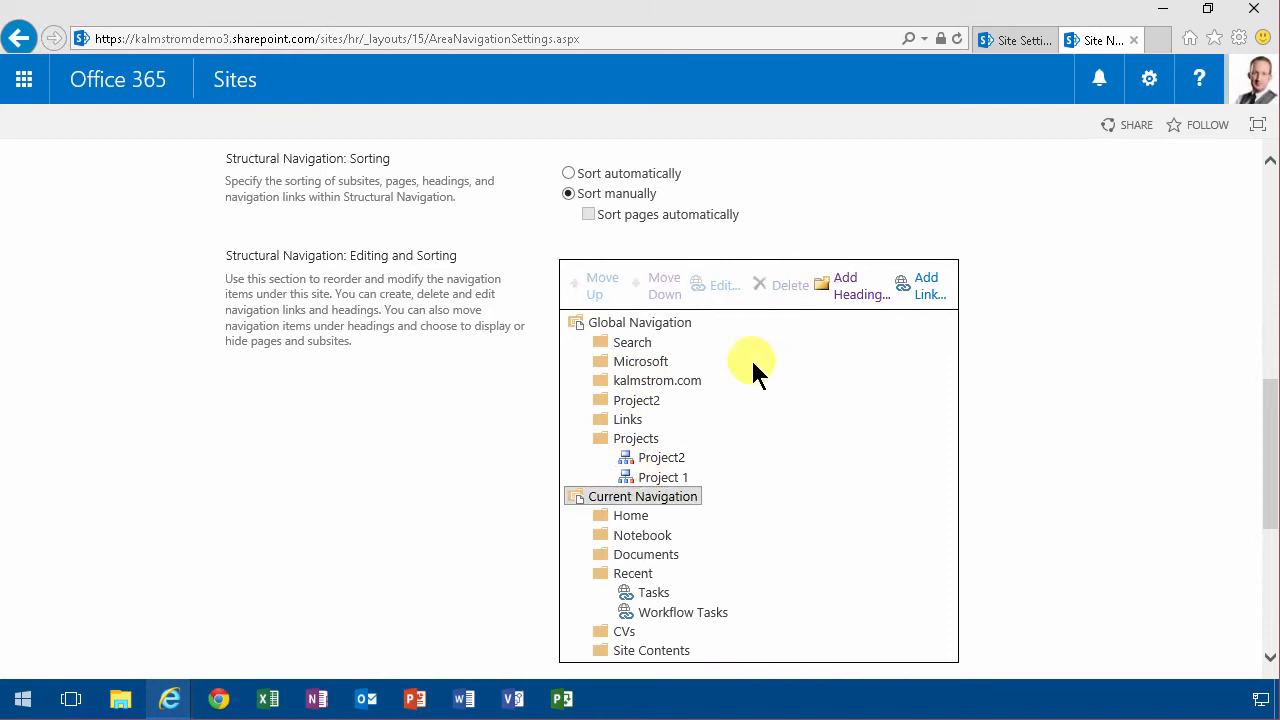
left_click(648, 401)
left_click(779, 286)
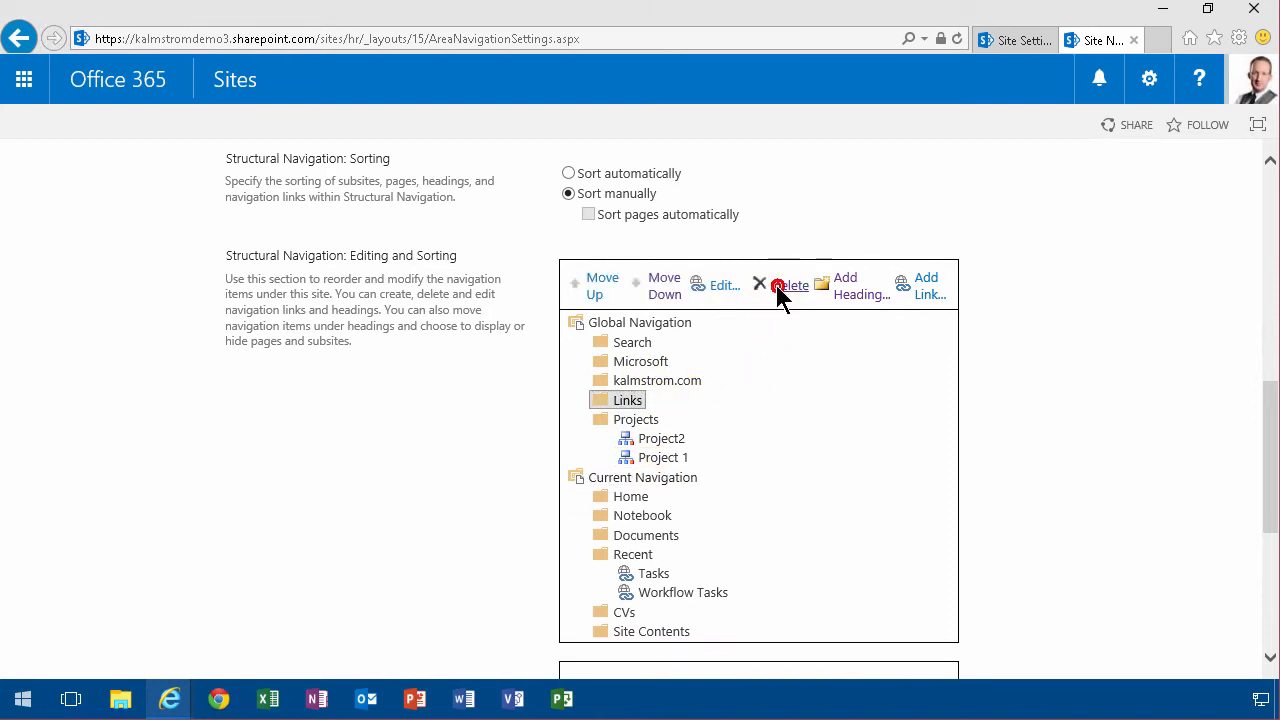
left_click(651, 363)
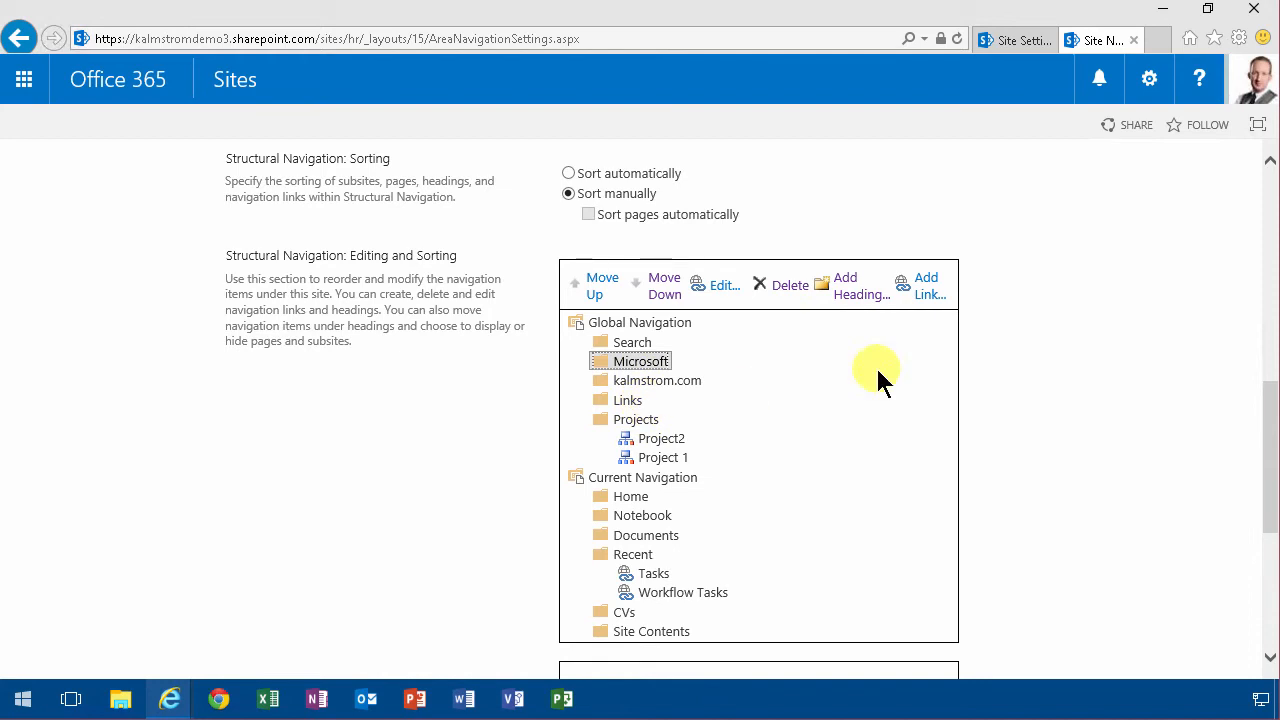
left_click(936, 290)
type("kalmstrom")
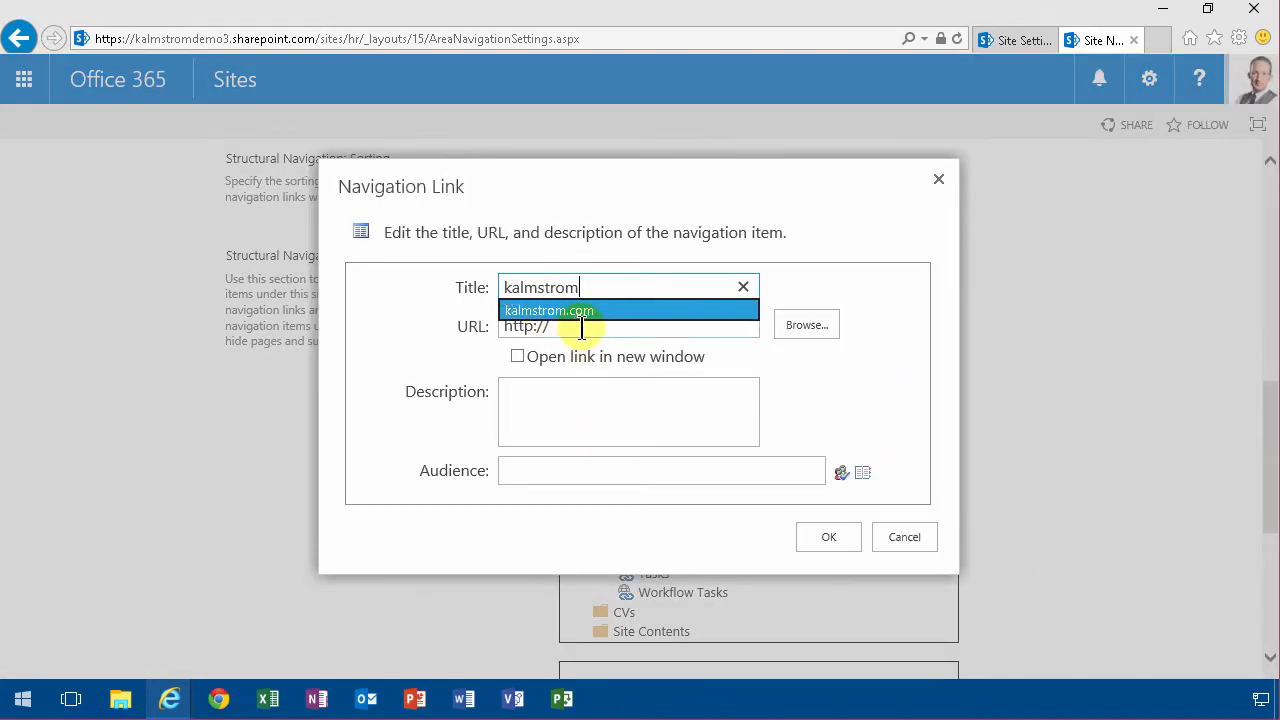
left_click(575, 331)
type("www.kalmstrom.com")
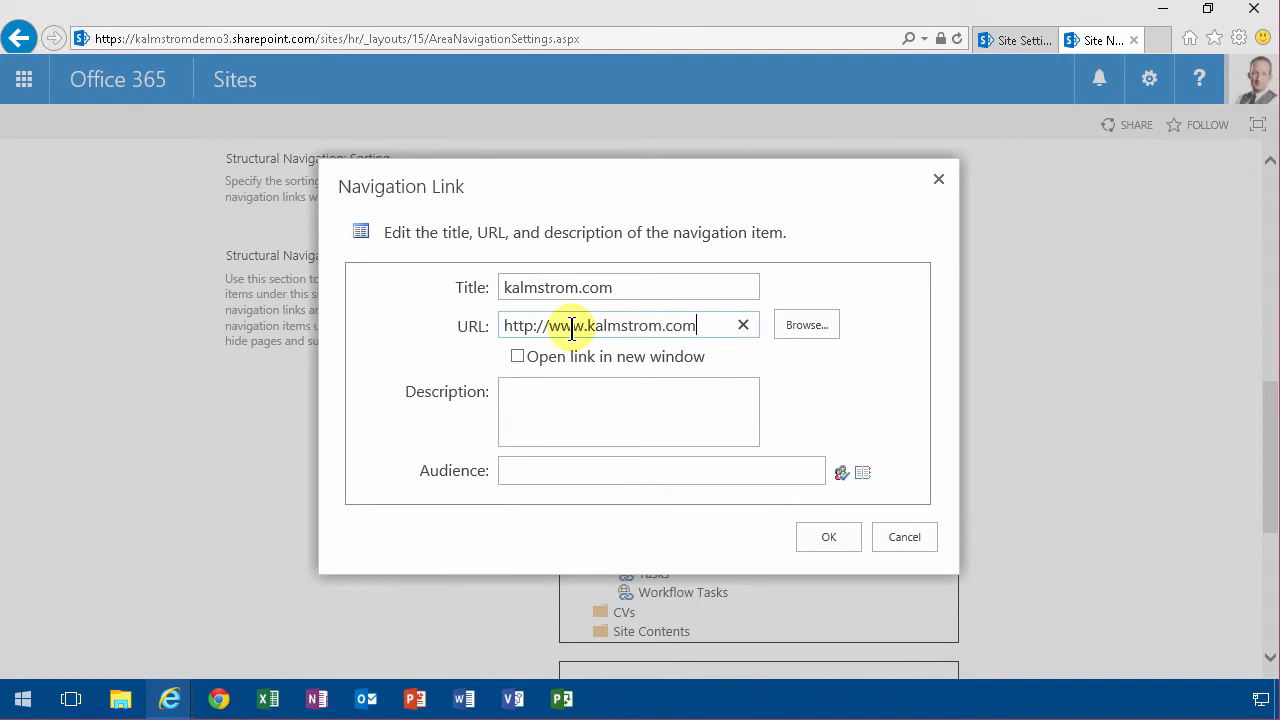
left_click(569, 356)
left_click(829, 535)
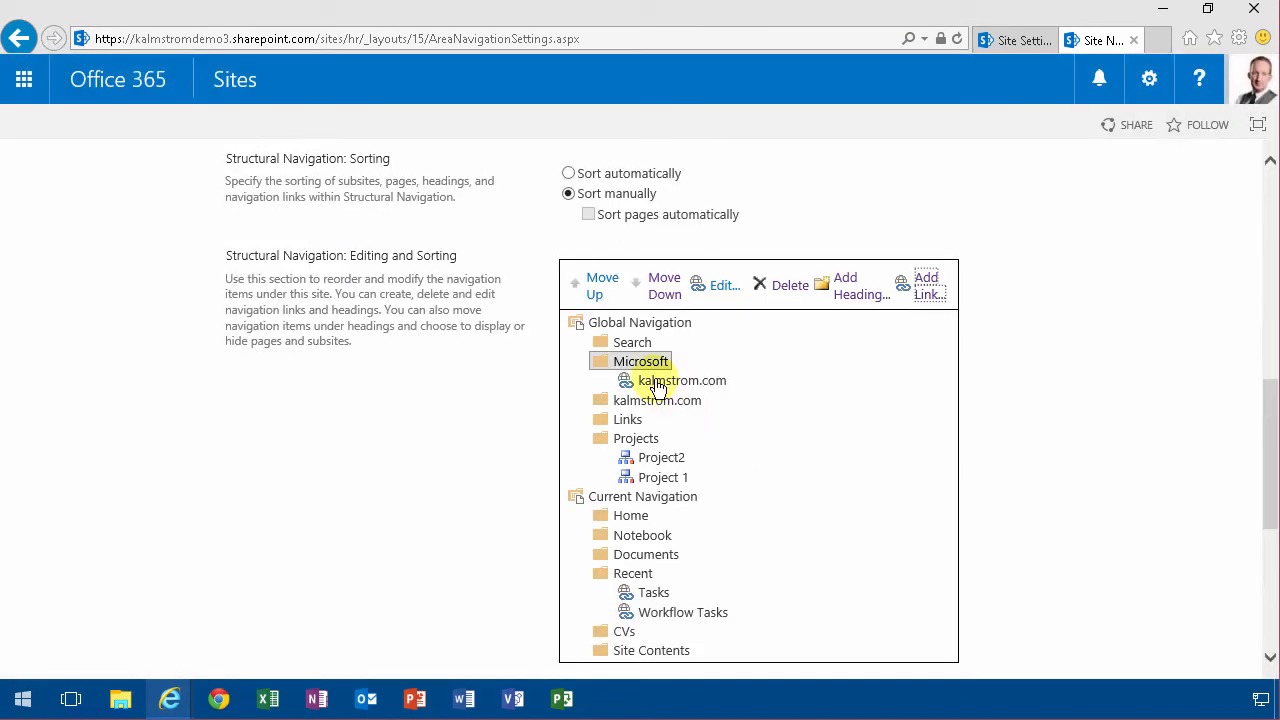
Move the new kalmstrom.com link down so it sits under the Links heading.
left_click(655, 381)
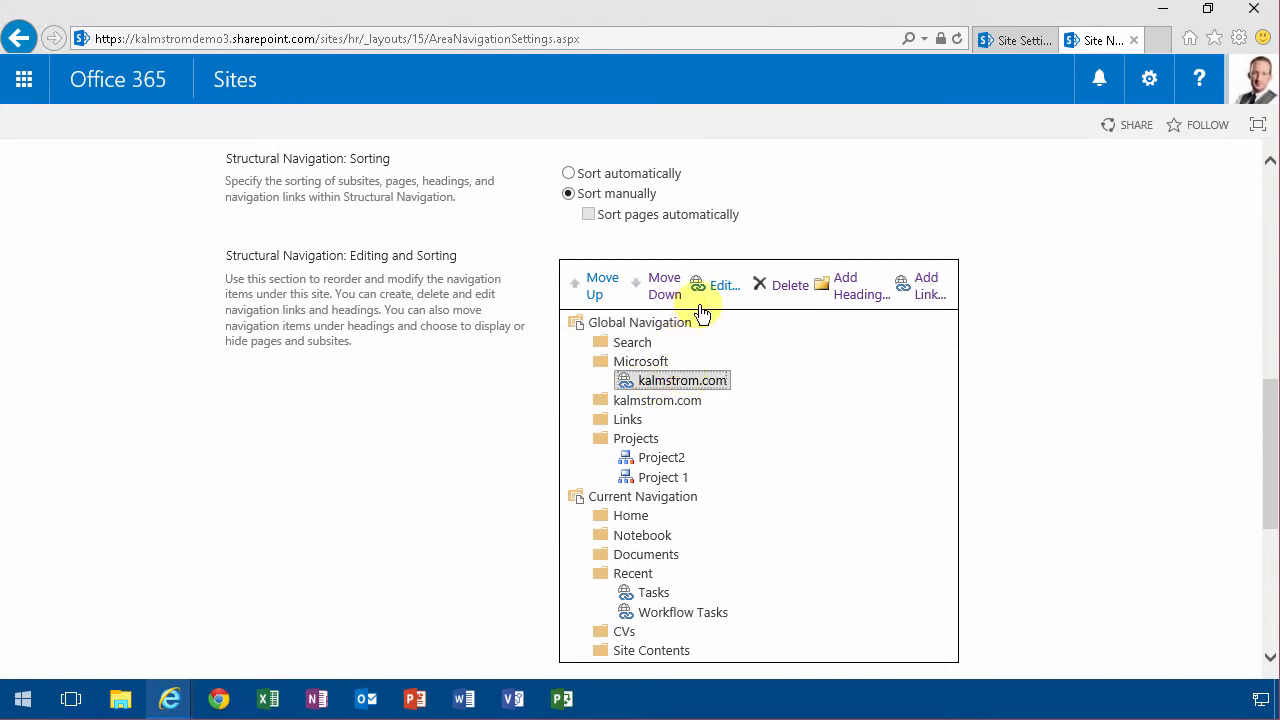
left_click(662, 285)
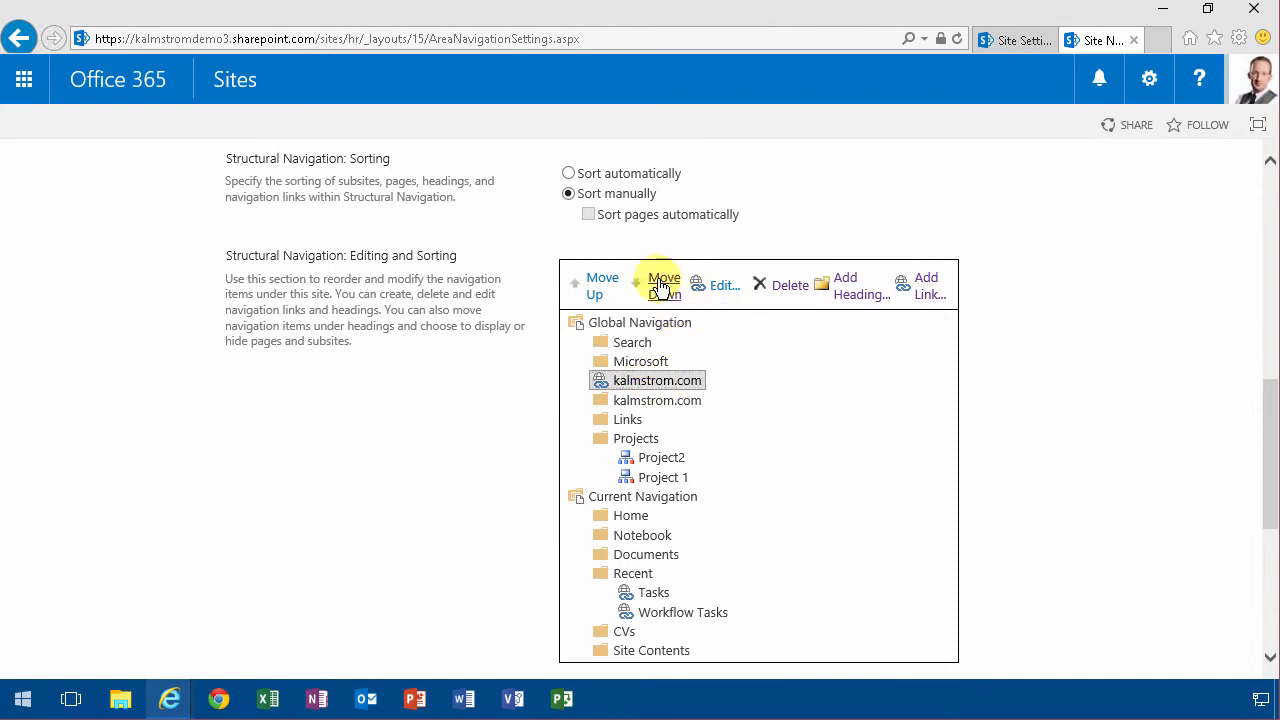
left_click(662, 287)
left_click(662, 288)
left_click(662, 292)
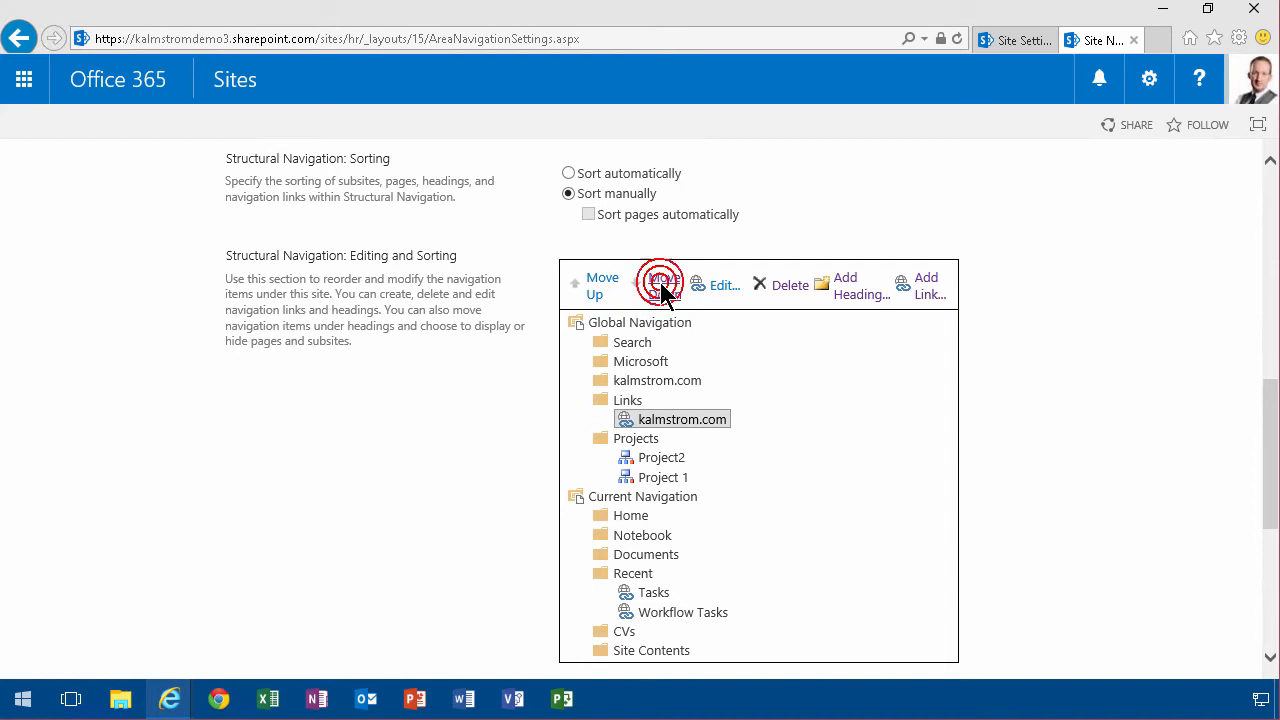
left_click(927, 285)
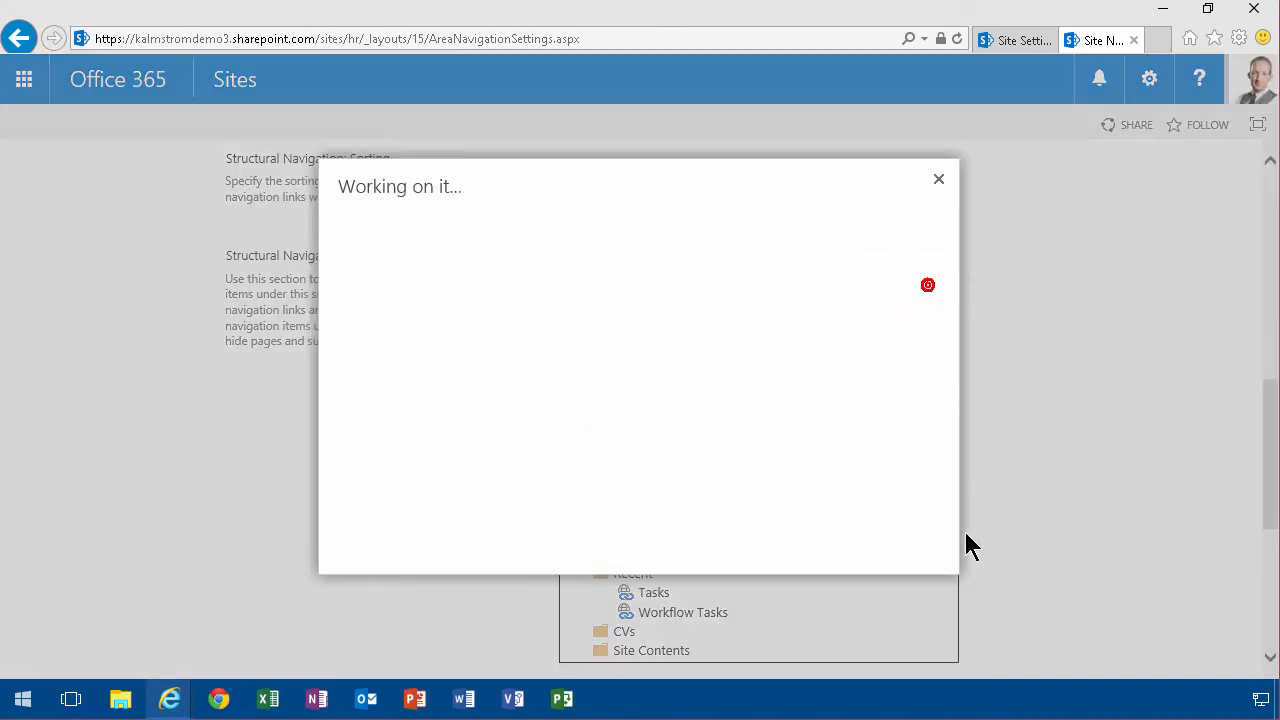
type("Microsoft")
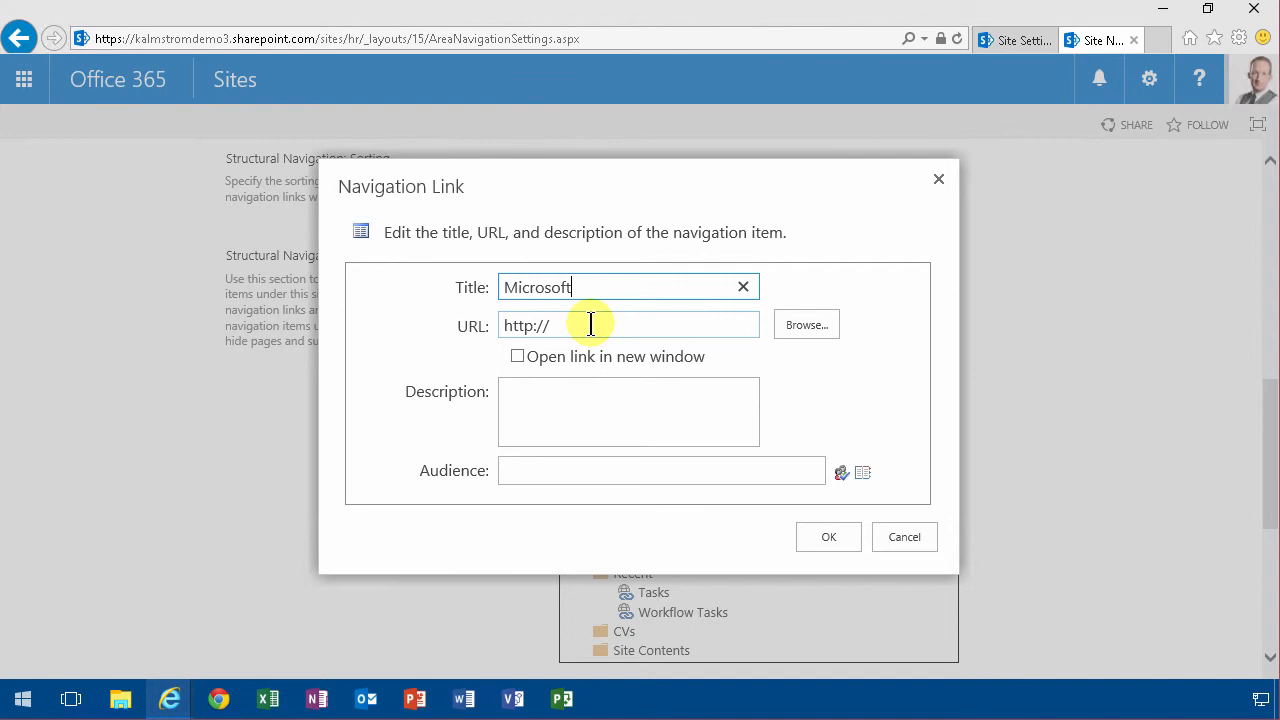
key("Tab")
left_click(590, 324)
type("www.microsoft.com")
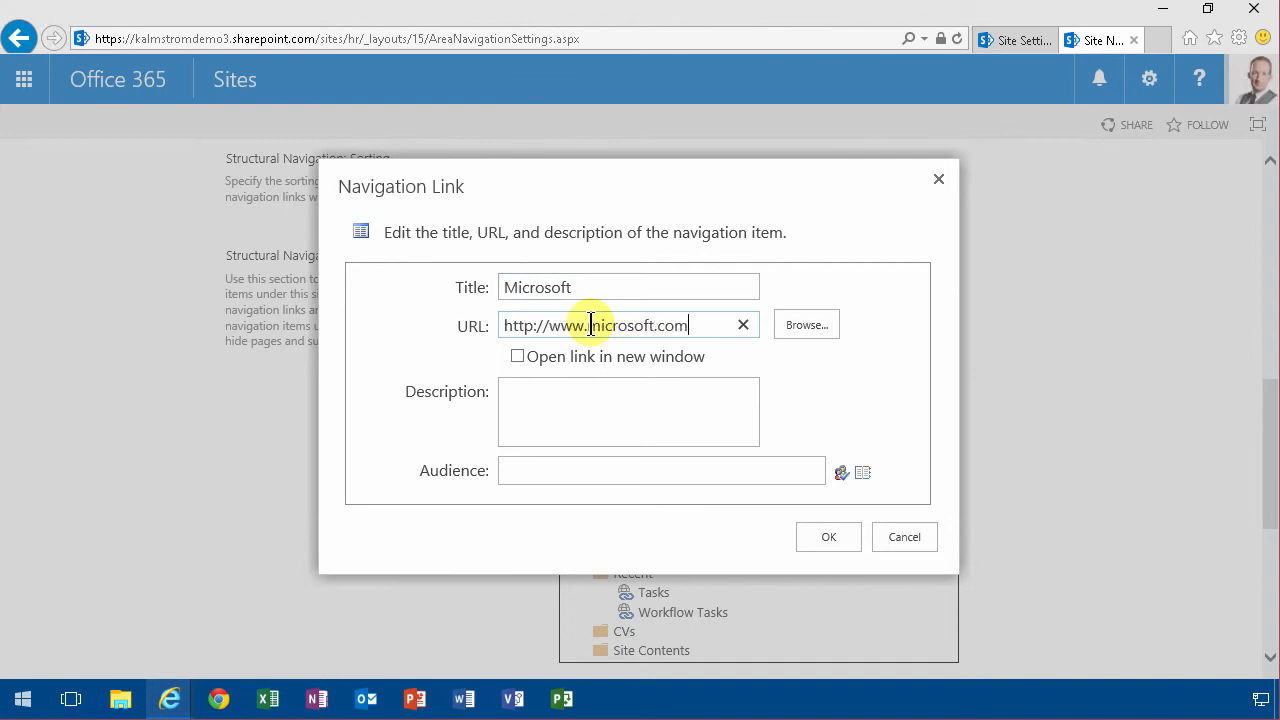
left_click(516, 355)
left_click(849, 538)
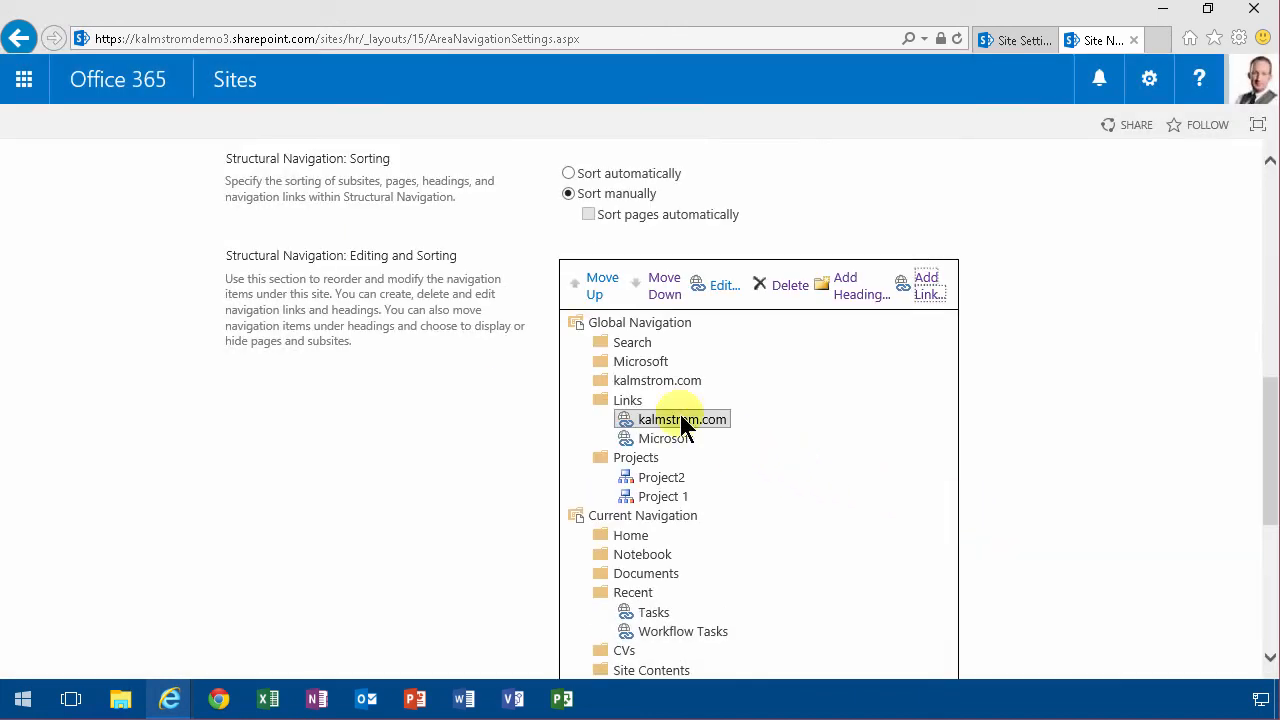
Delete the top-level kalmstrom.com and Microsoft headings from the global navigation.
left_click(645, 380)
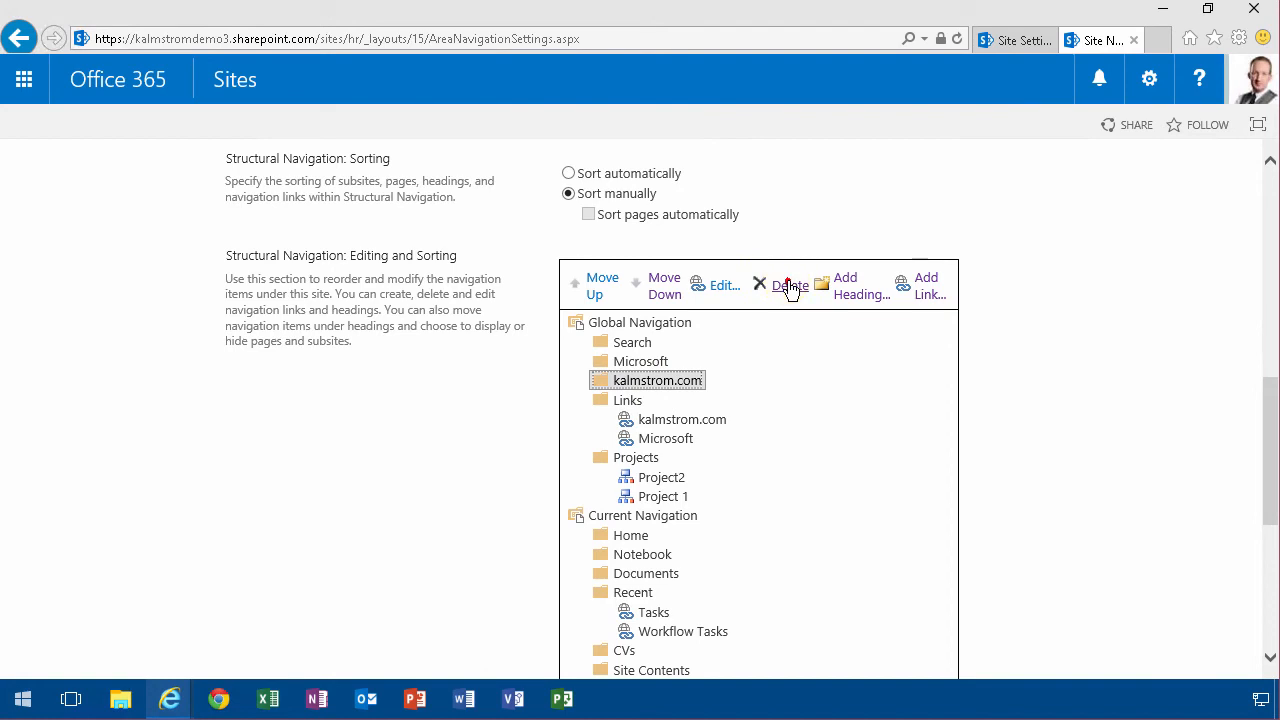
left_click(780, 285)
left_click(645, 365)
left_click(785, 285)
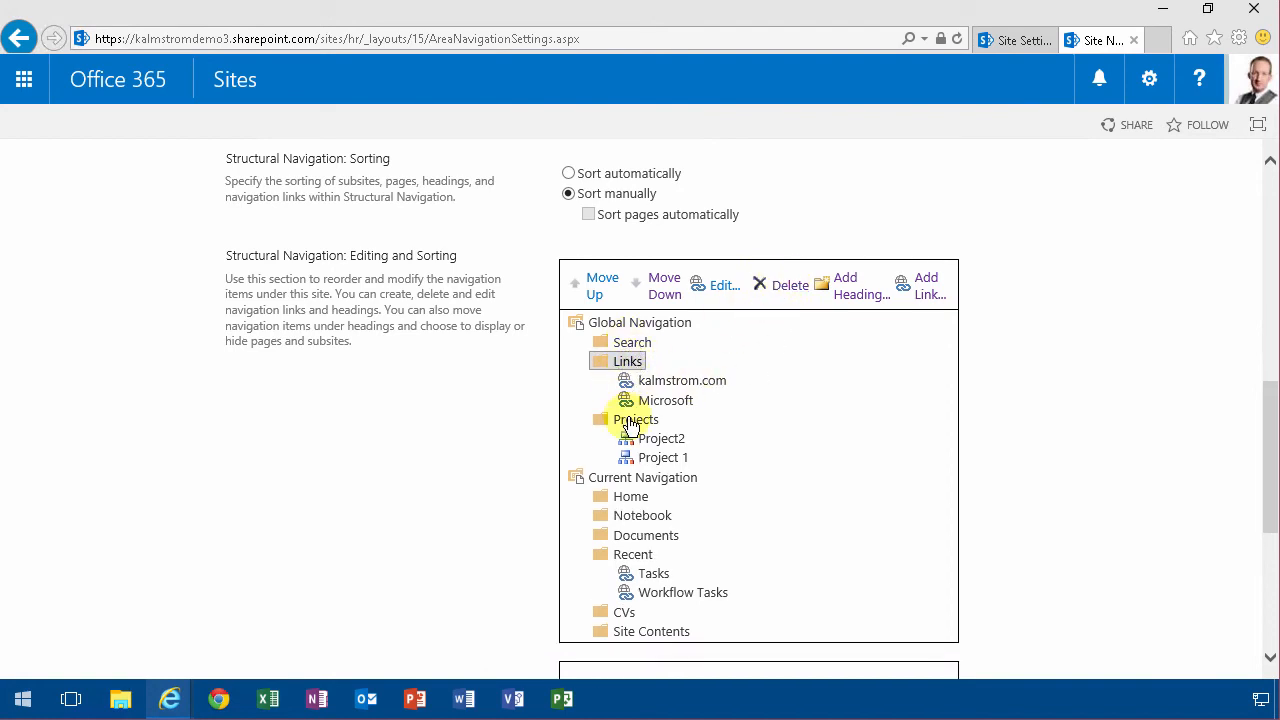
Save the navigation settings and check the entries under the Links and Projects headings in the global navigation.
scroll(1262, 500, "down", 4)
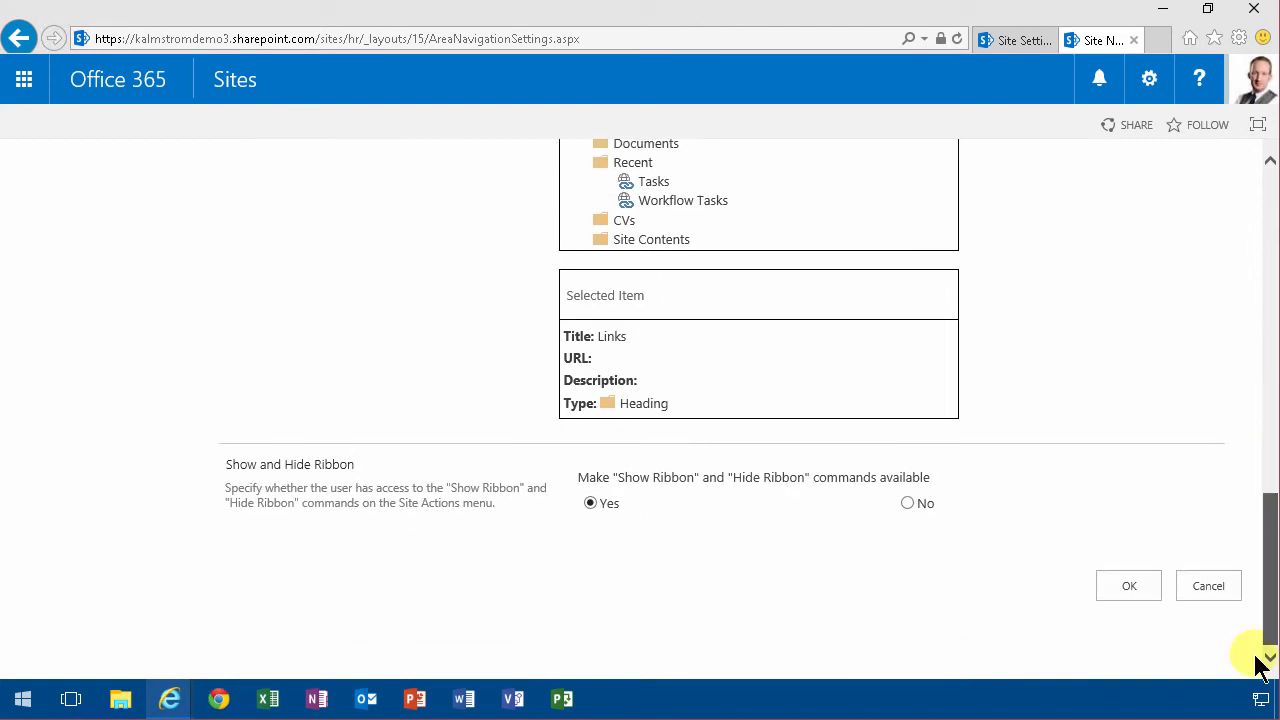
left_click(1130, 586)
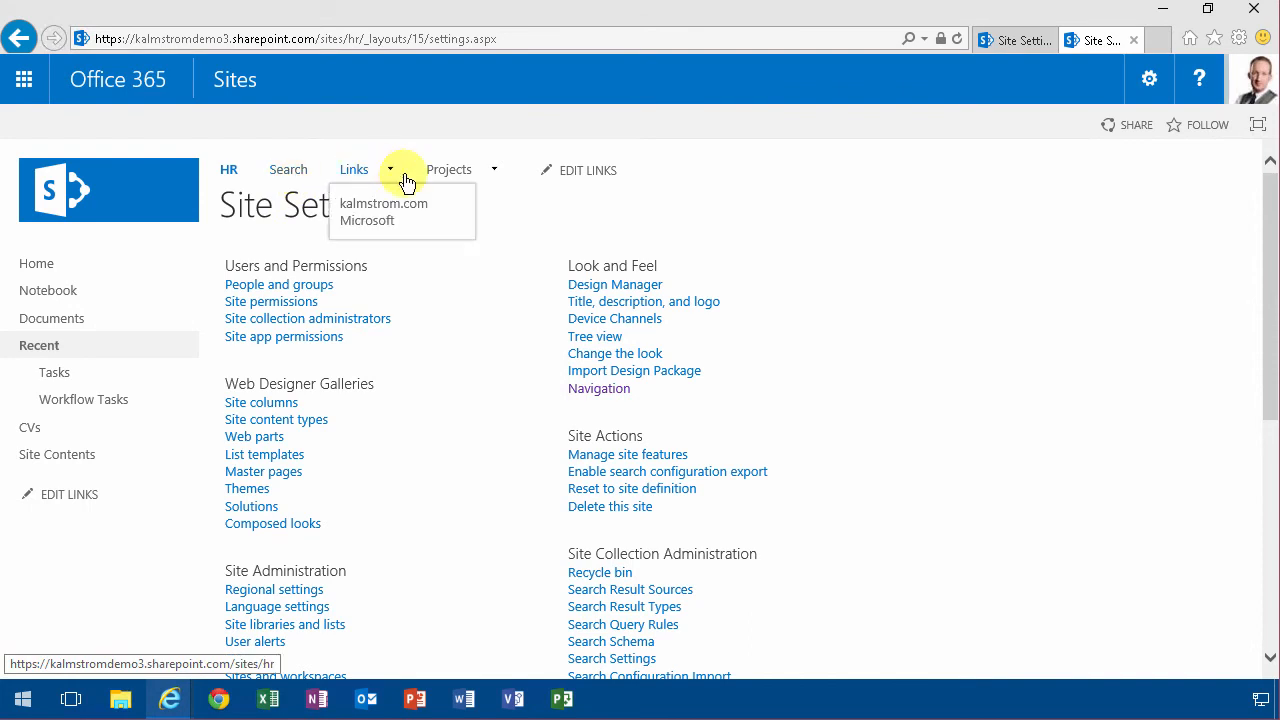
mouse_move(493, 173)
mouse_move(390, 175)
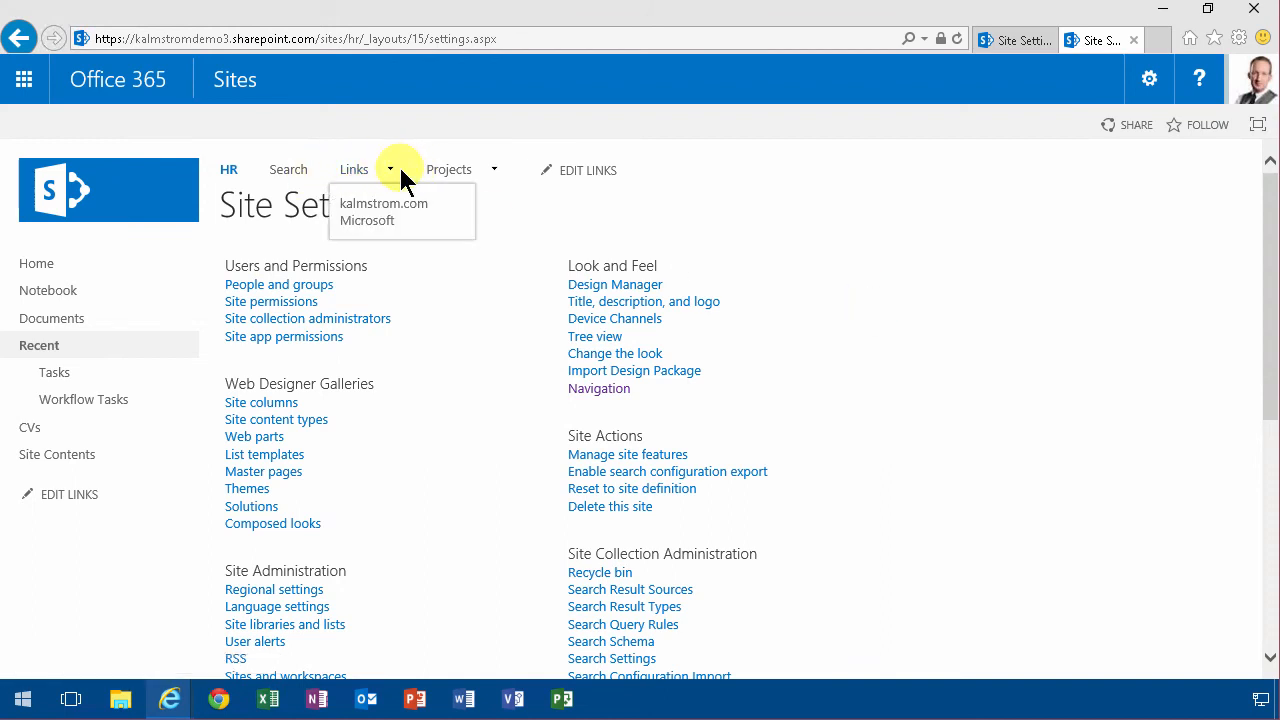
Open the HR site's home page and examine the Projects submenu in its global navigation.
left_click(227, 169)
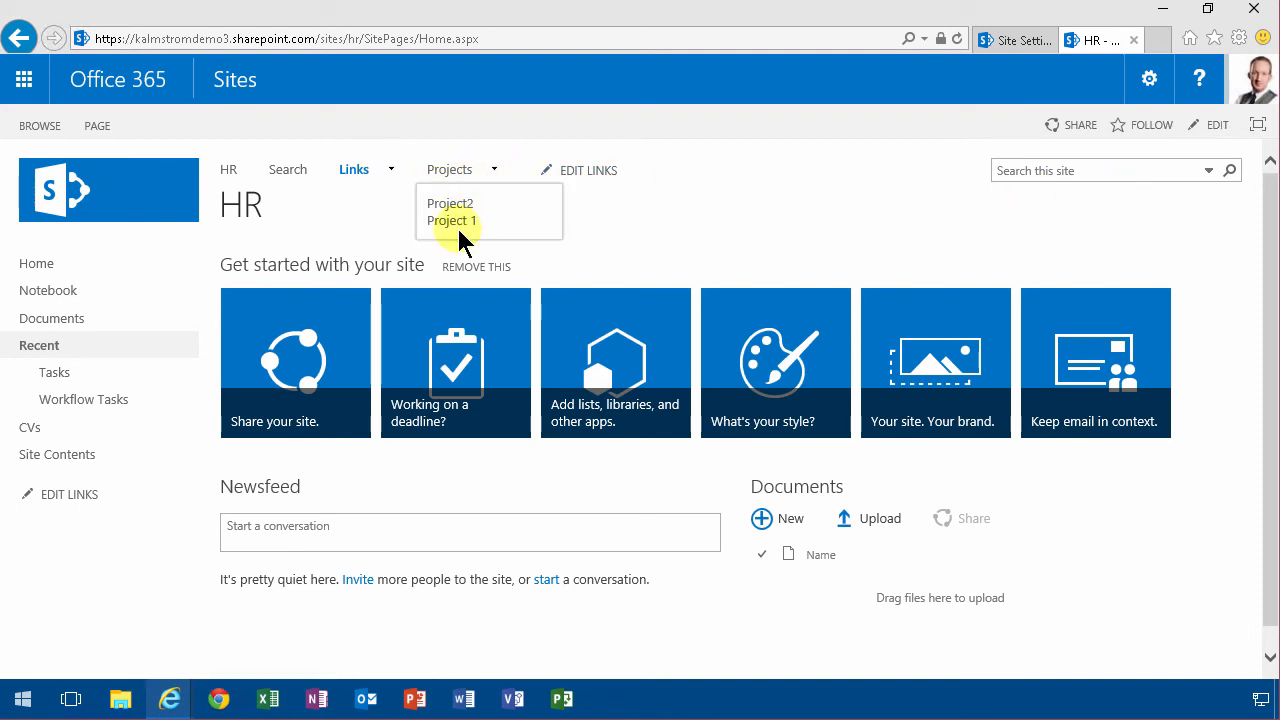
left_click(736, 212)
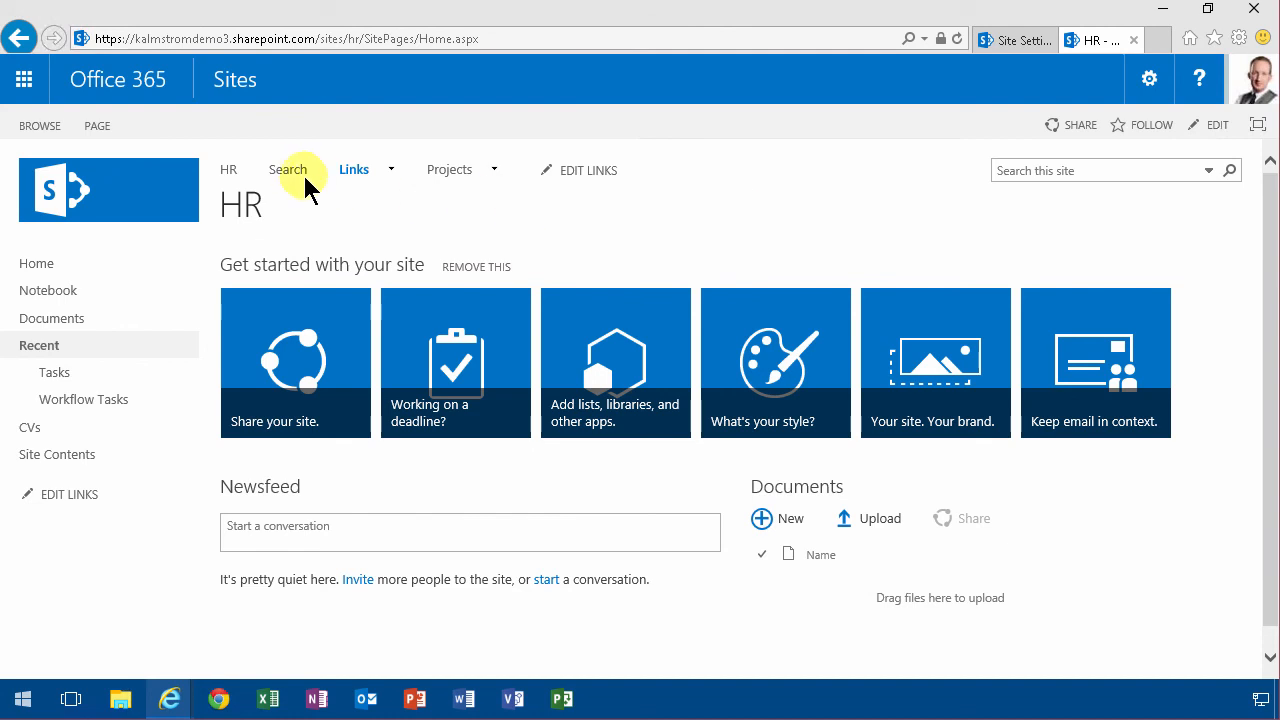
mouse_move(506, 172)
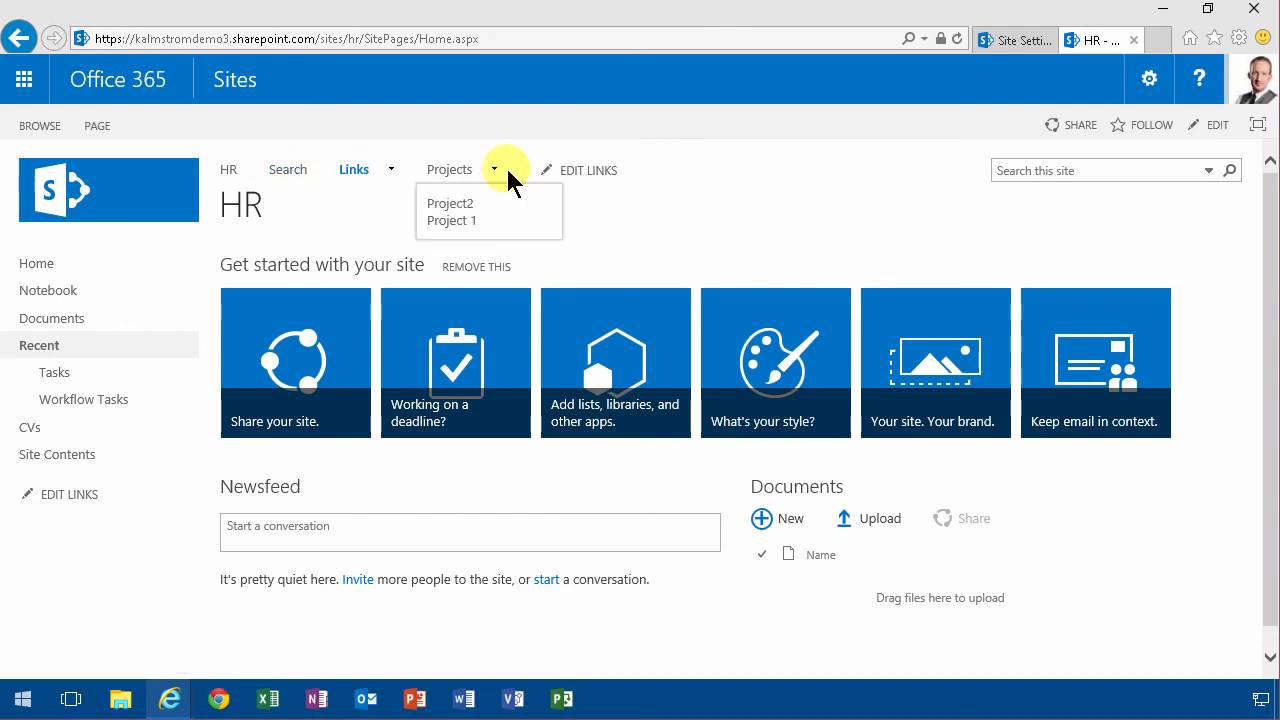